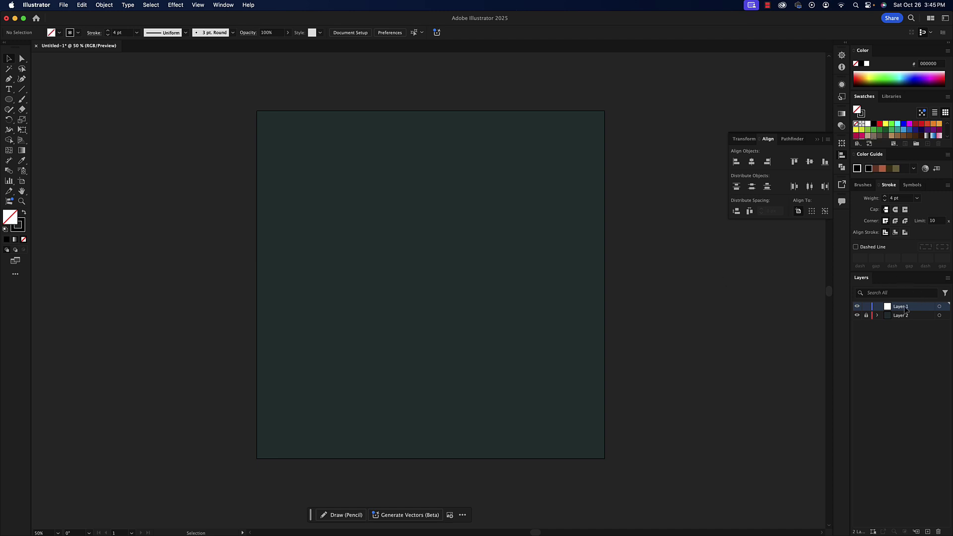
Draw a 798 × 304 px stroked ellipse near the artboard top and centre it horizontally at X 540 px.
click(6, 100)
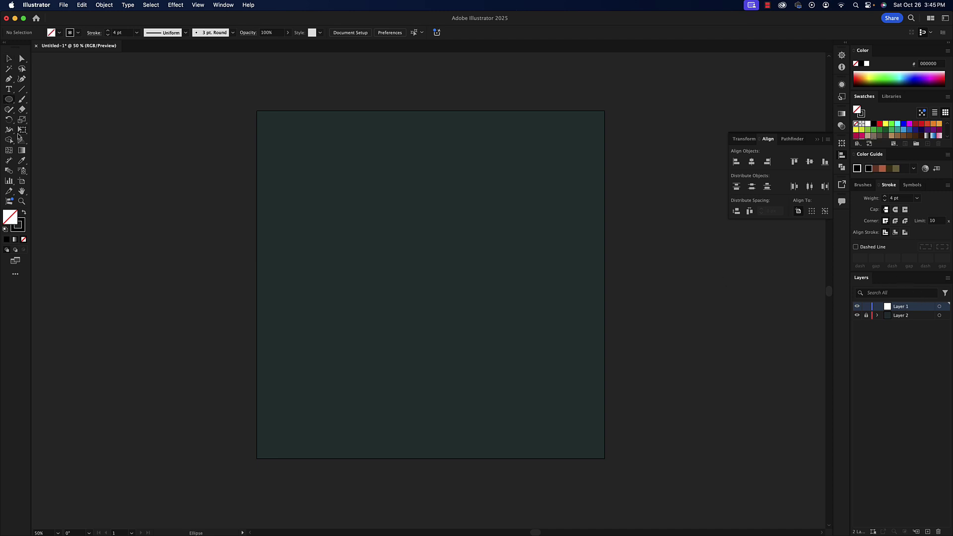
click(22, 224)
drag(304, 170, 561, 269)
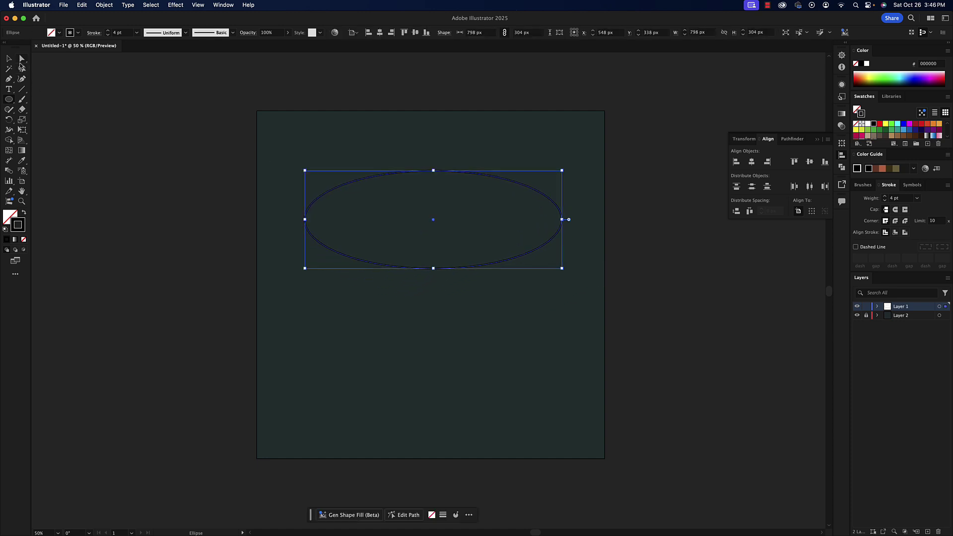
click(8, 58)
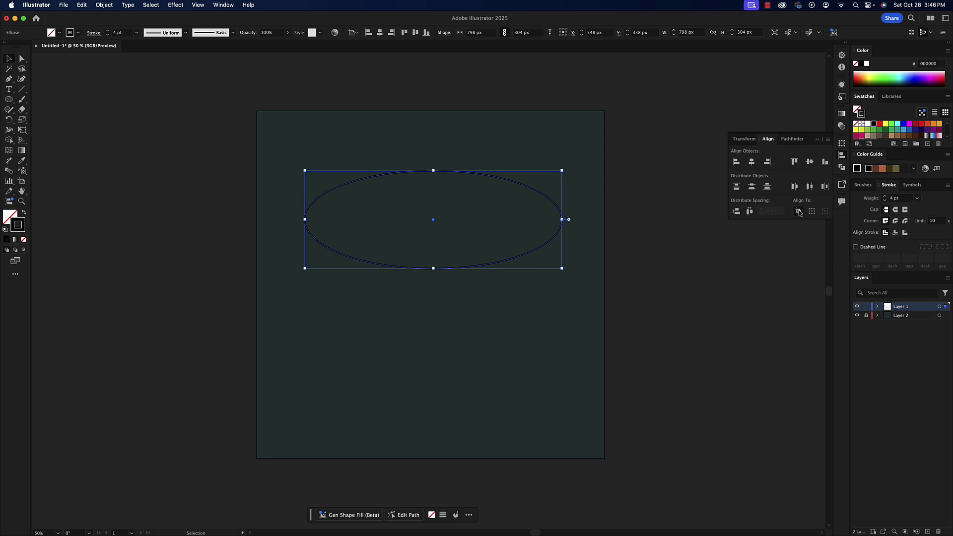
click(753, 162)
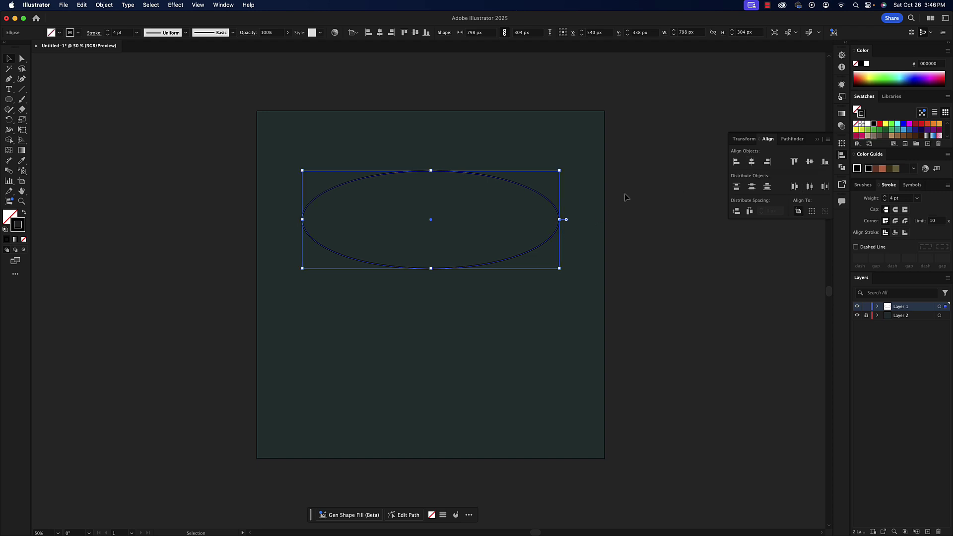
click(754, 162)
click(10, 101)
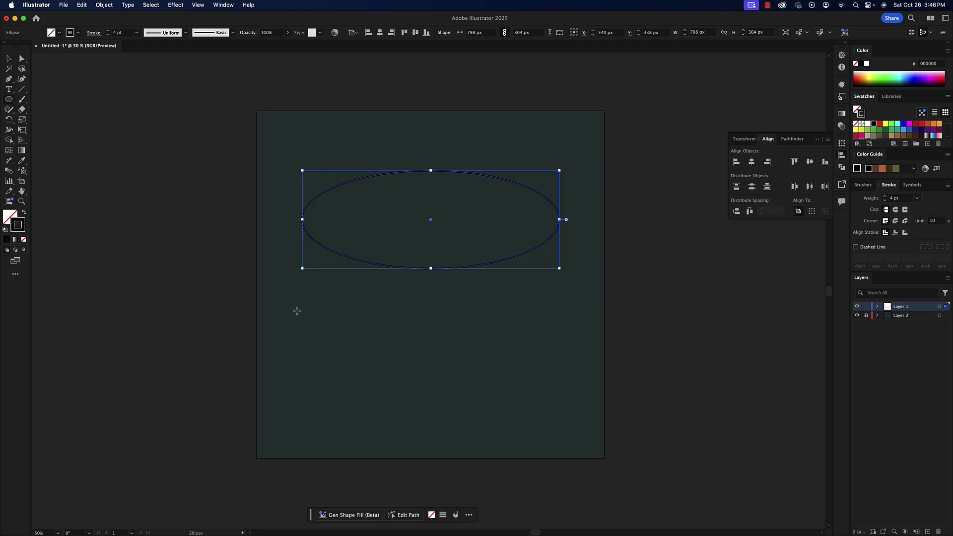
Draw a small ellipse below the large one and repeat overlapping copies to the right into a row of four.
drag(291, 306, 374, 352)
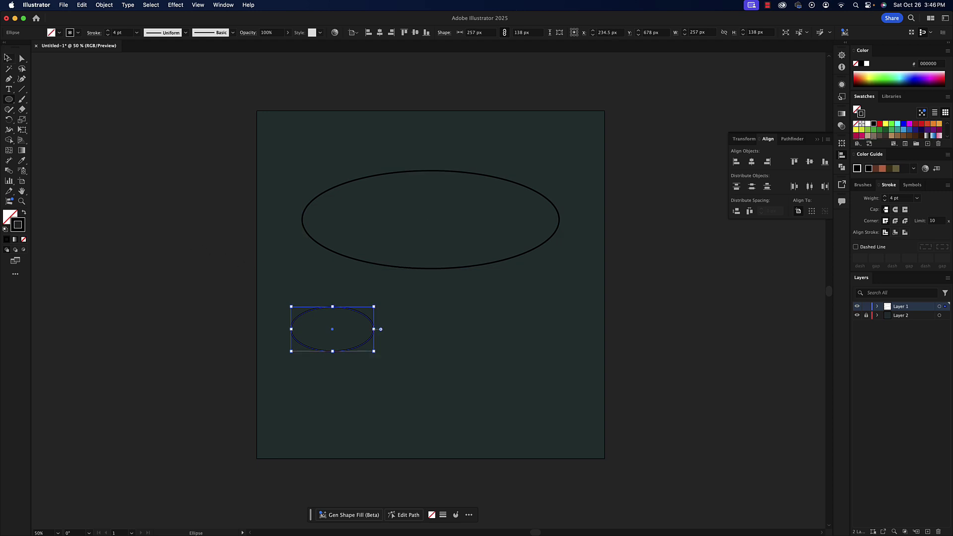
click(7, 59)
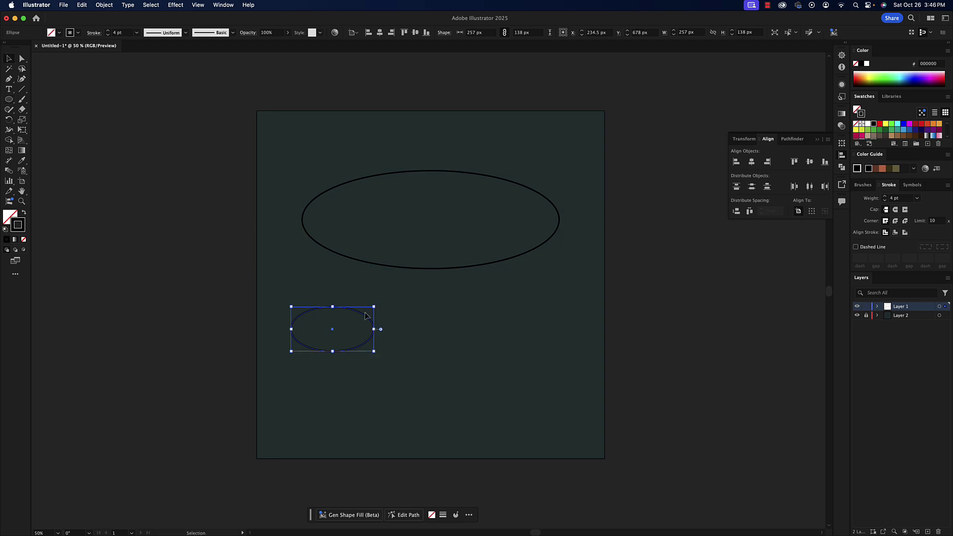
alt+drag(367, 316, 438, 318)
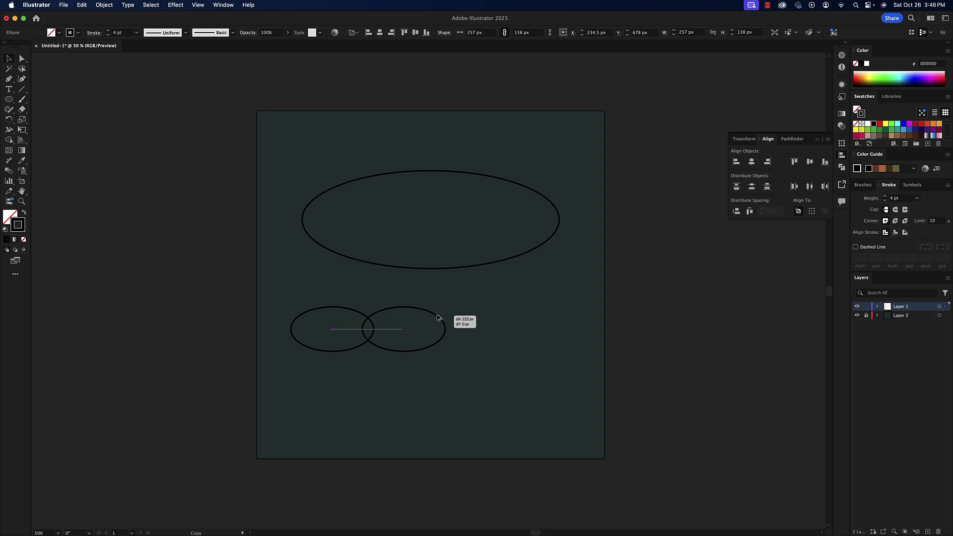
drag(438, 317, 438, 318)
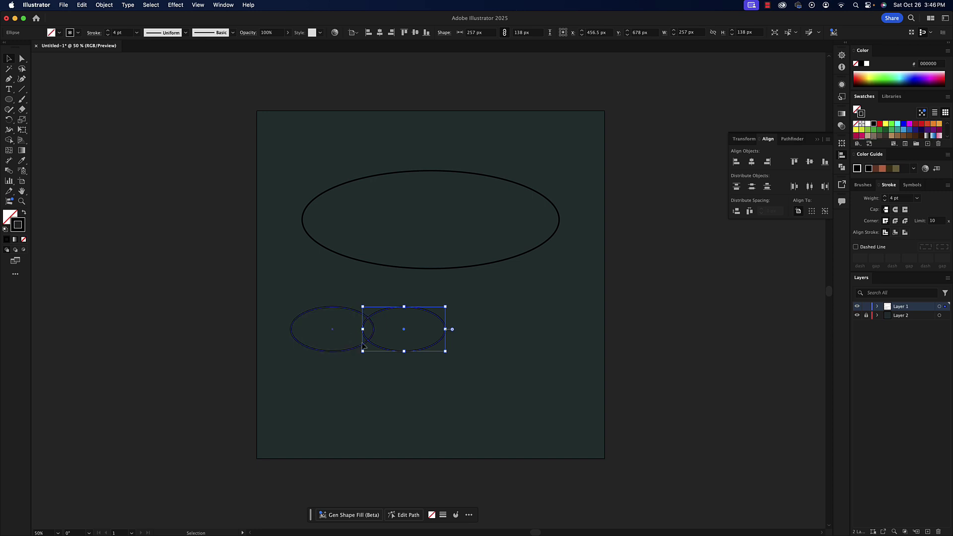
key(super+d)
key(super+d)
click(659, 325)
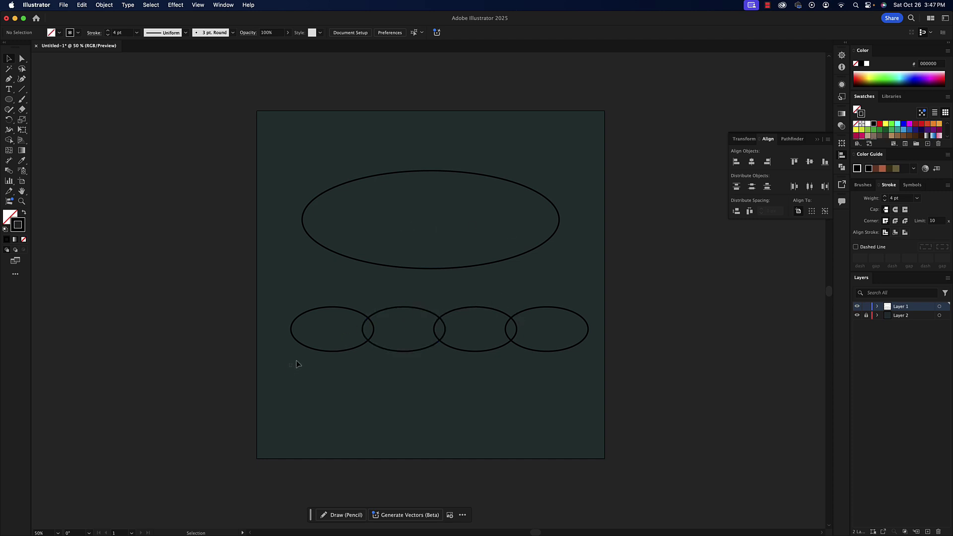
Group the four small ellipses and move the group up over the large ellipse.
drag(648, 287, 623, 299)
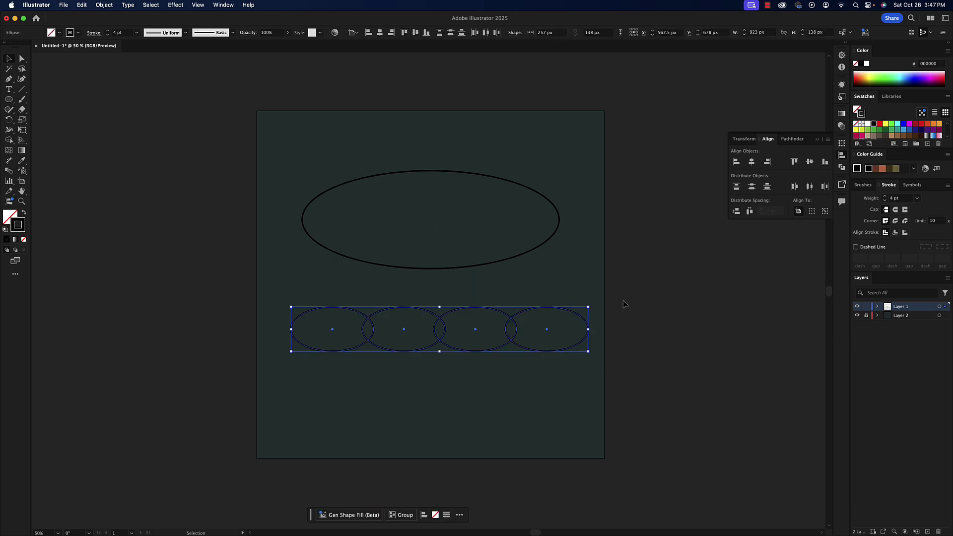
click(405, 515)
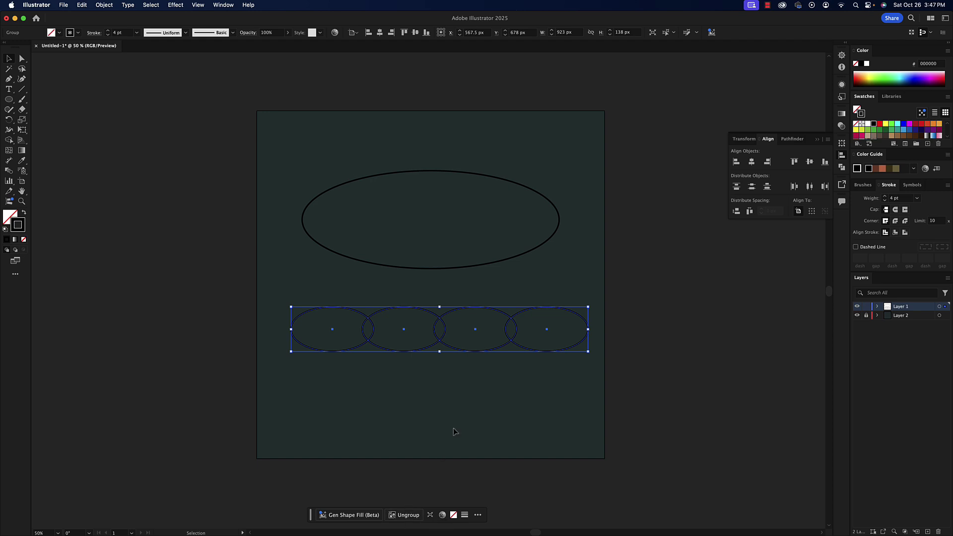
drag(512, 354, 501, 237)
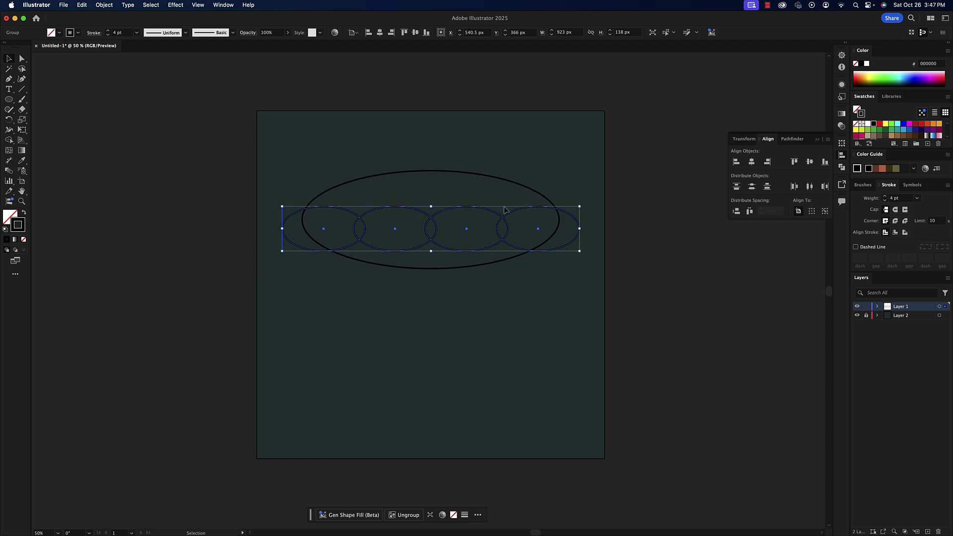
click(590, 187)
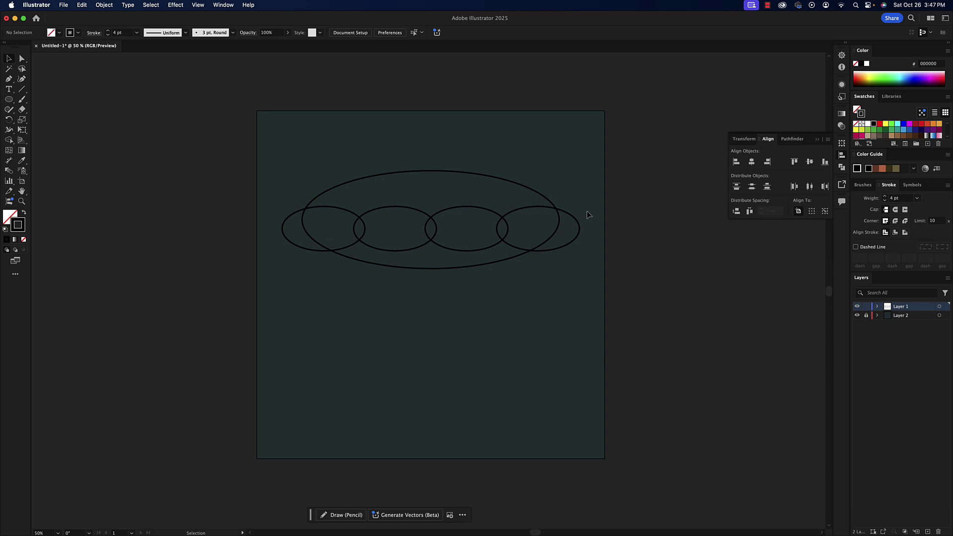
Narrow the group from both sides to fit the large ellipse's width and centre it horizontally.
click(511, 229)
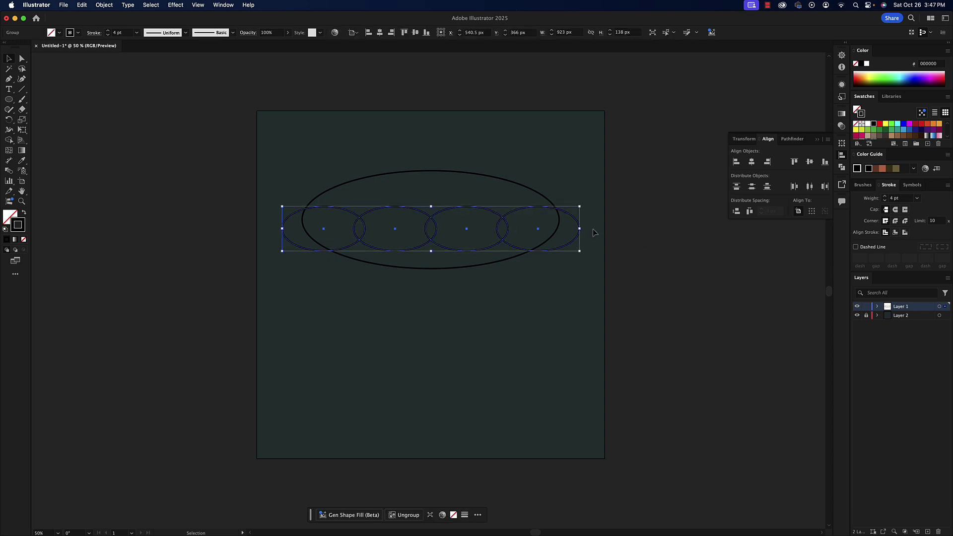
drag(580, 229, 562, 229)
drag(282, 229, 301, 229)
click(566, 204)
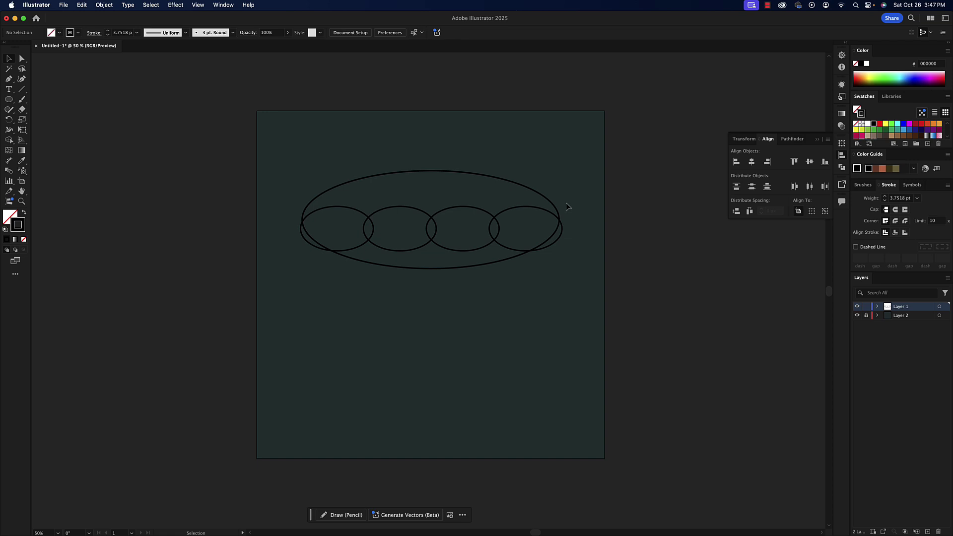
click(563, 234)
drag(562, 228, 561, 230)
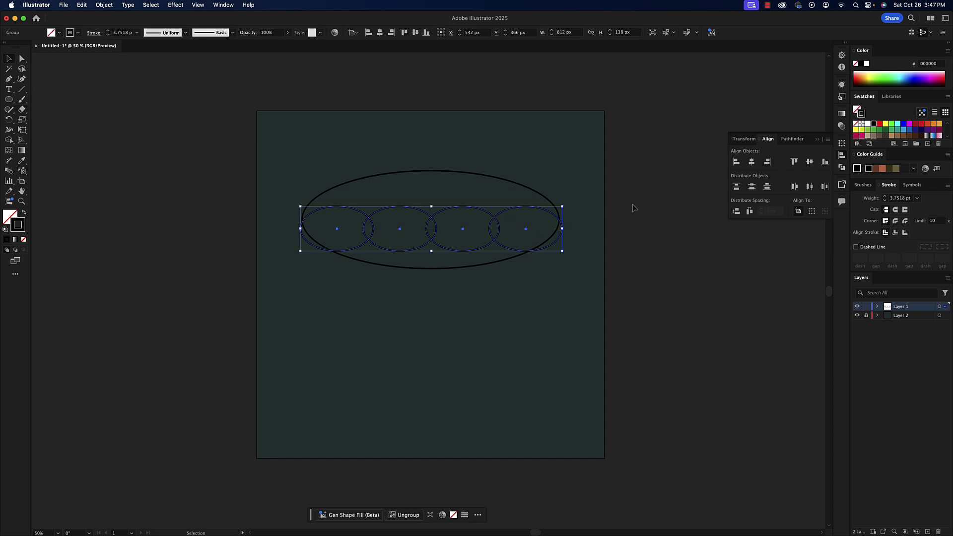
click(753, 163)
click(659, 192)
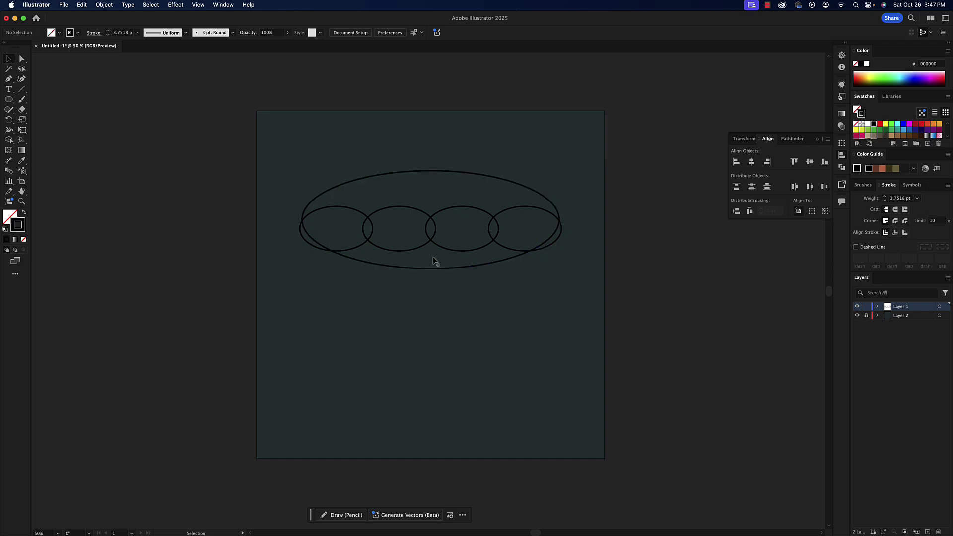
Merge the five ellipses' inner regions with Shape Builder into one 798 × 155.84 px scalloped canopy path.
drag(284, 142, 253, 143)
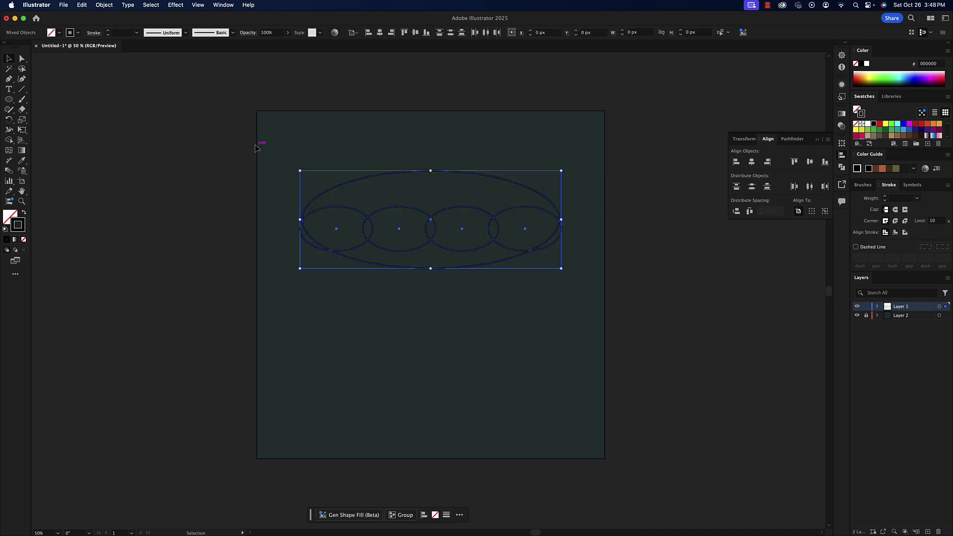
click(9, 141)
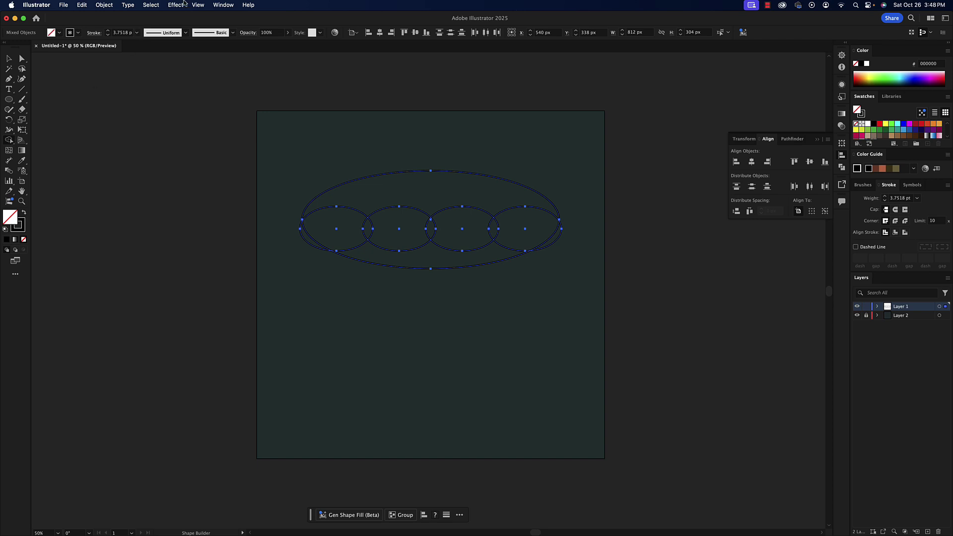
click(229, 5)
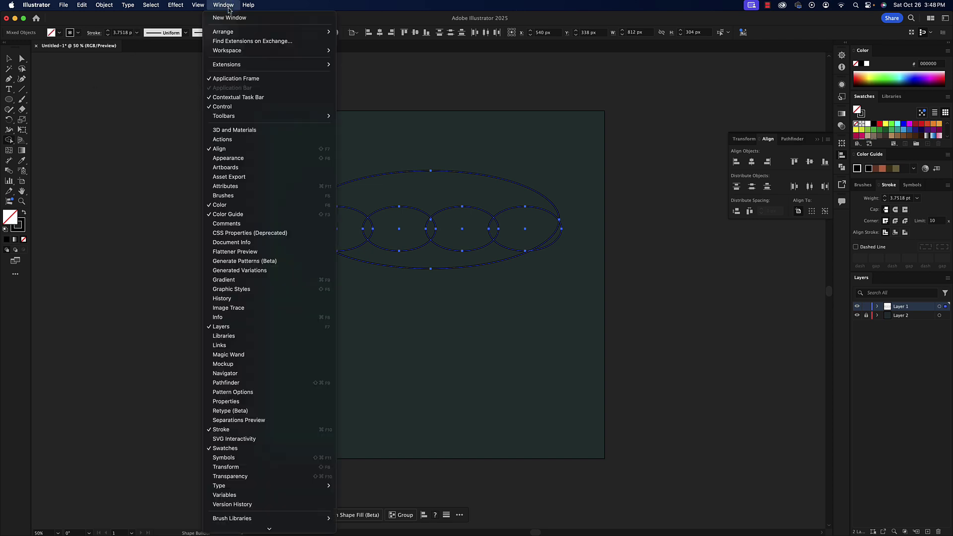
mouse_move(237, 116)
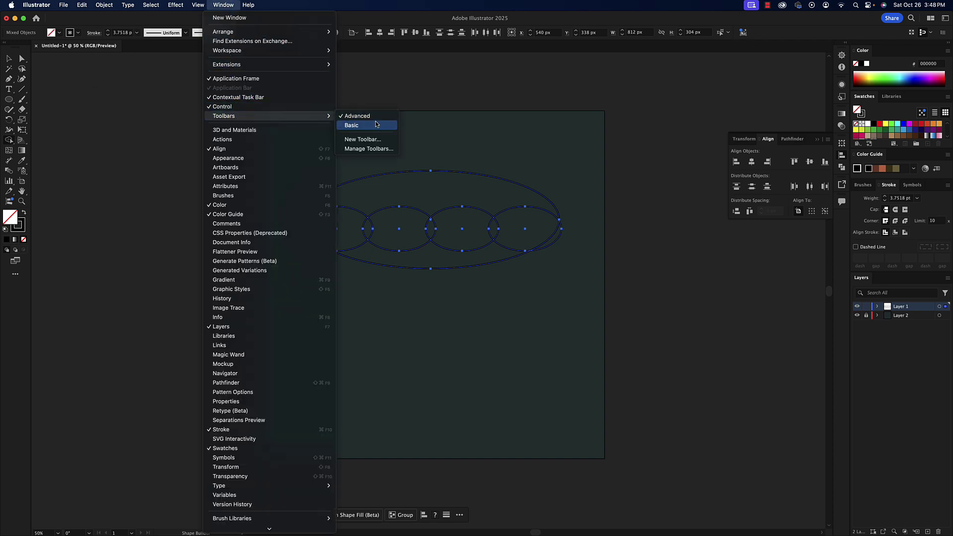
click(388, 19)
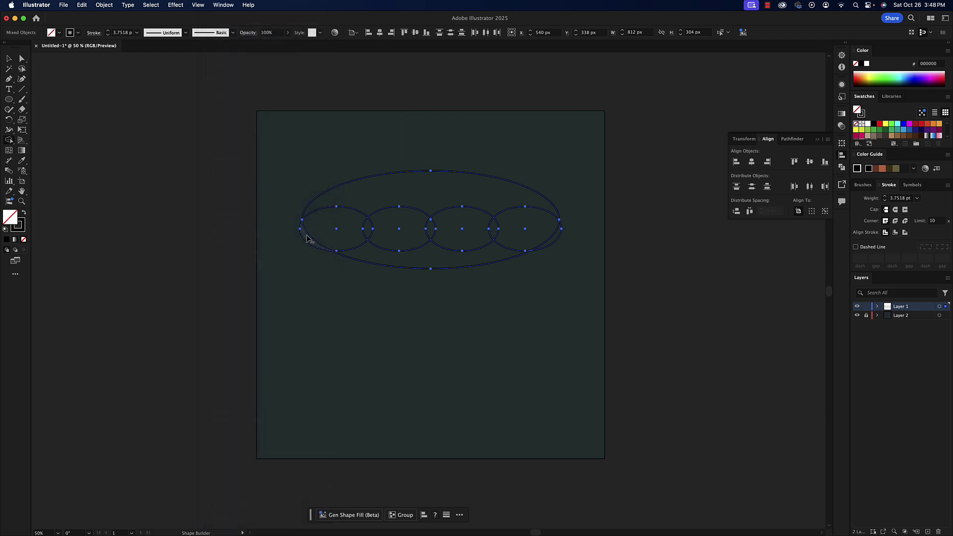
mouse_move(307, 239)
mouse_down()
mouse_move(347, 230)
mouse_move(543, 233)
mouse_move(551, 246)
mouse_move(480, 255)
mouse_up()
click(9, 58)
click(191, 166)
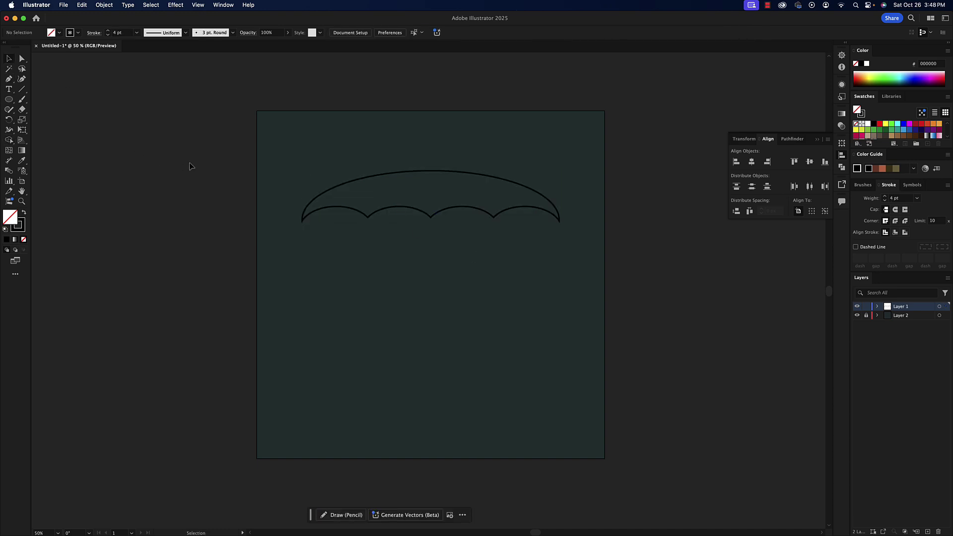
Nudge the canopy's top anchor upward with the arrow keys to Y 114 px for a taller dome.
click(455, 208)
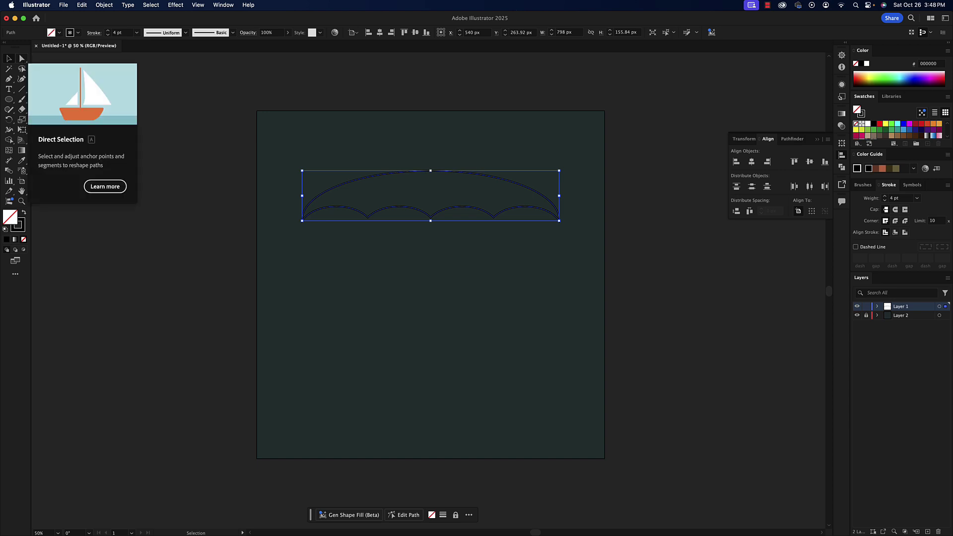
click(23, 58)
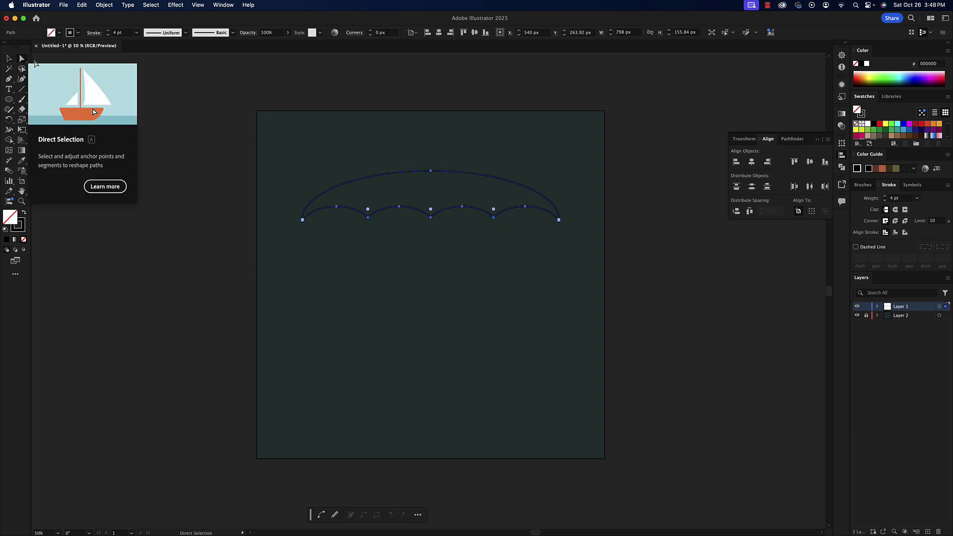
click(431, 170)
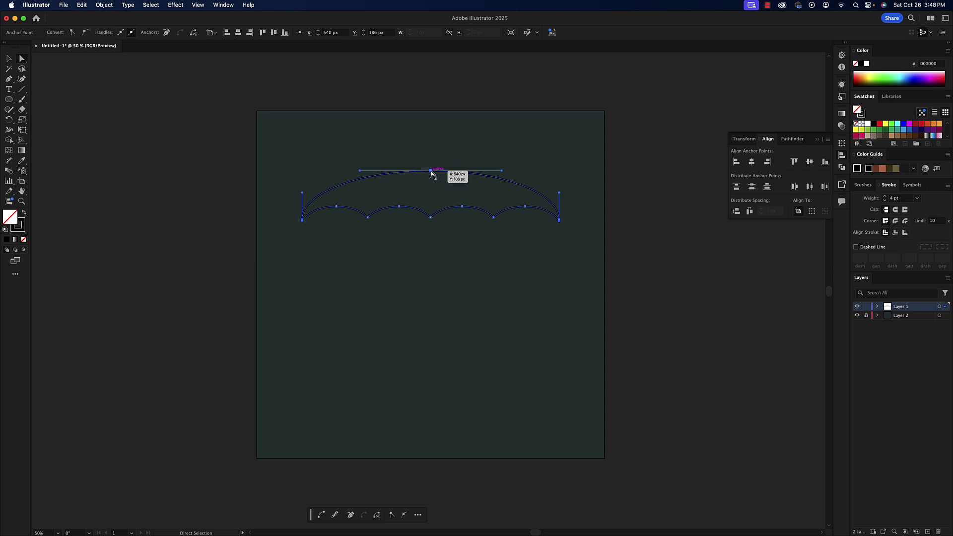
key(Up)
key(Up)
key(Up)
key(Up)
key(Up)
key(Up)
key(Up)
key(Up)
key(Up)
key(Up)
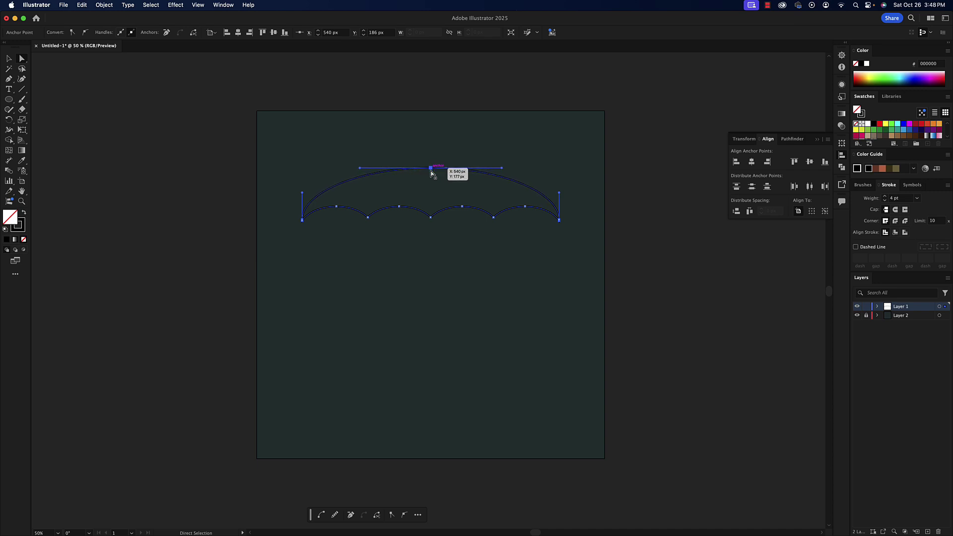
key(Up)
key(Up)
key(Up)
key(Up)
key(Up)
key(Up)
key(Up)
key(Up)
key(Up)
key(Up)
key(Up)
key(Up)
key(Up)
key(Up)
key(Up)
key(Up)
key(Up)
key(Up)
key(Up)
key(Up)
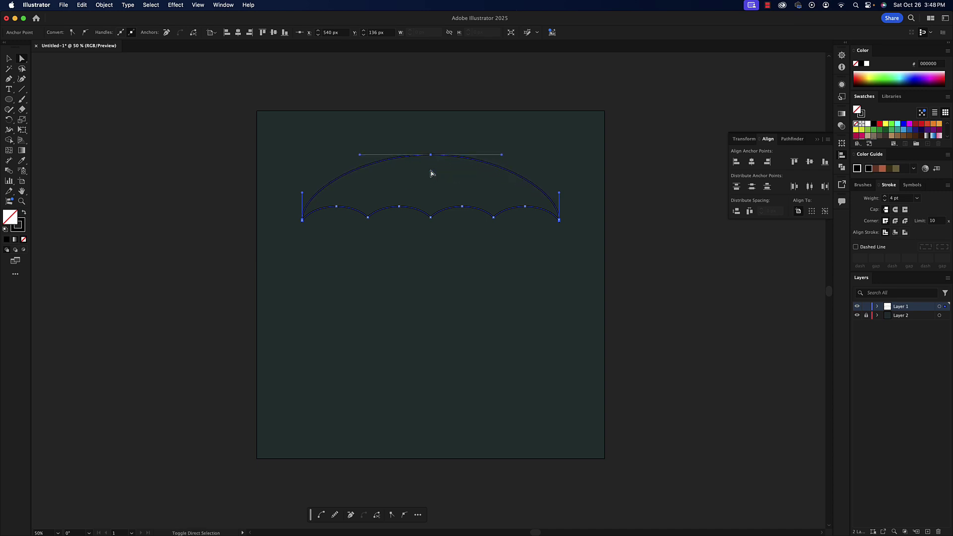
key(Up)
key(Up)
key(Up)
key(Up)
key(Up)
key(Up)
key(Up)
key(Up)
key(Up)
key(Up)
key(Up)
key(Up)
key(Up)
key(Up)
key(Up)
key(Up)
key(Up)
key(Up)
key(Up)
key(Up)
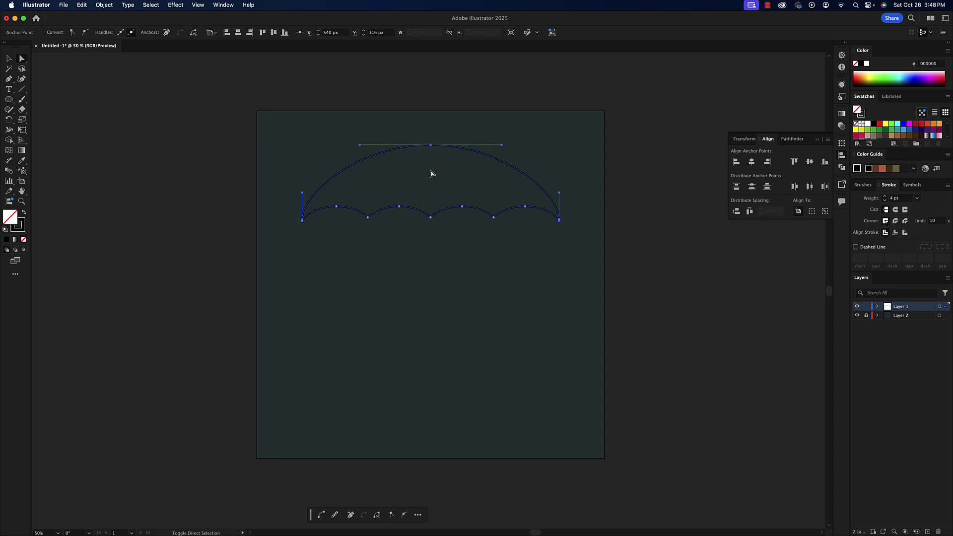
key(Down)
key(Down)
key(Down)
key(Down)
key(Down)
key(Down)
key(Down)
key(Down)
key(Down)
key(Down)
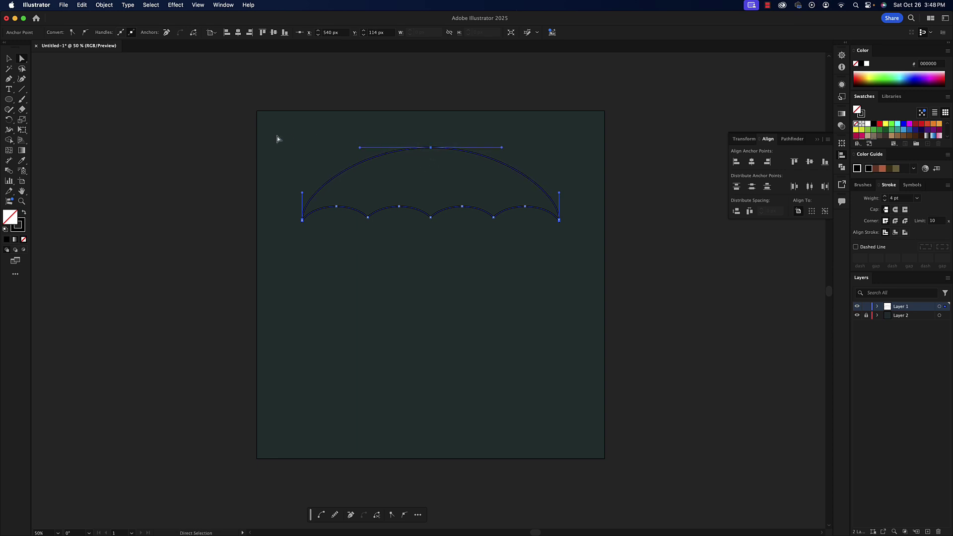
click(9, 58)
click(107, 96)
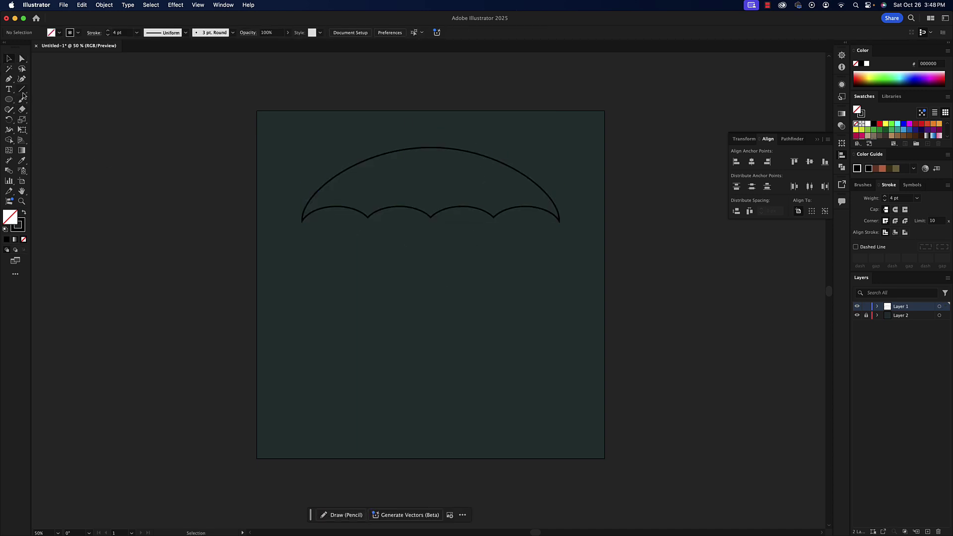
Draw a Pen path from above the canopy top straight down, then left and up into a squared hook.
click(10, 79)
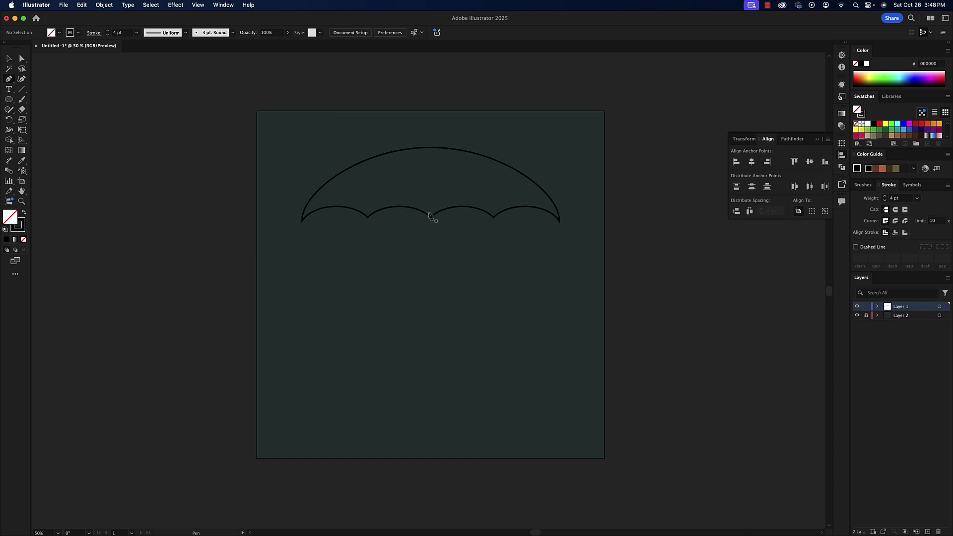
drag(430, 215, 430, 134)
click(430, 132)
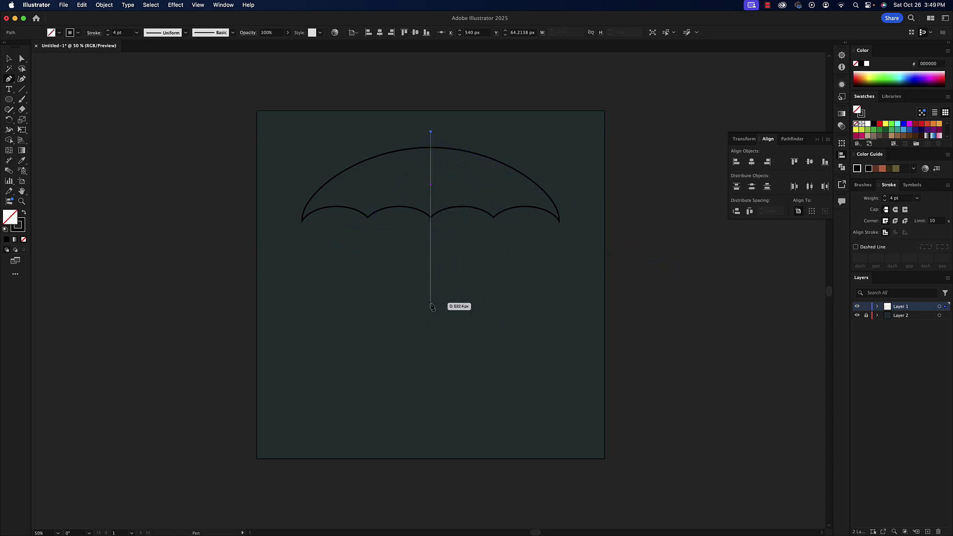
click(431, 335)
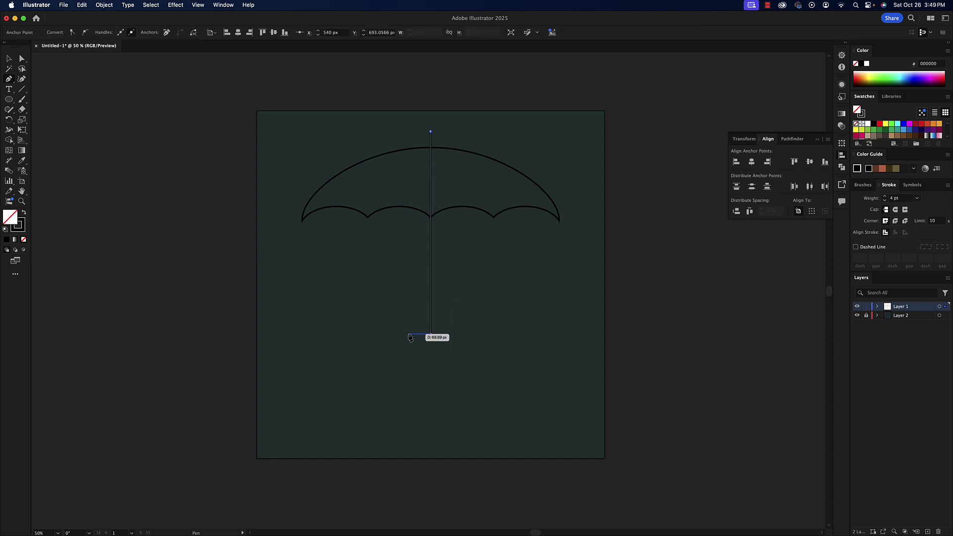
click(409, 334)
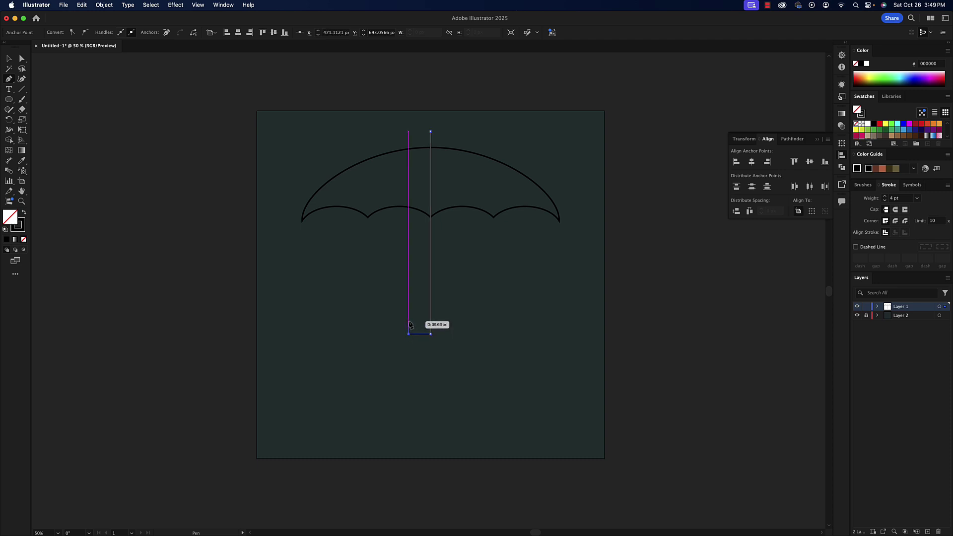
click(409, 316)
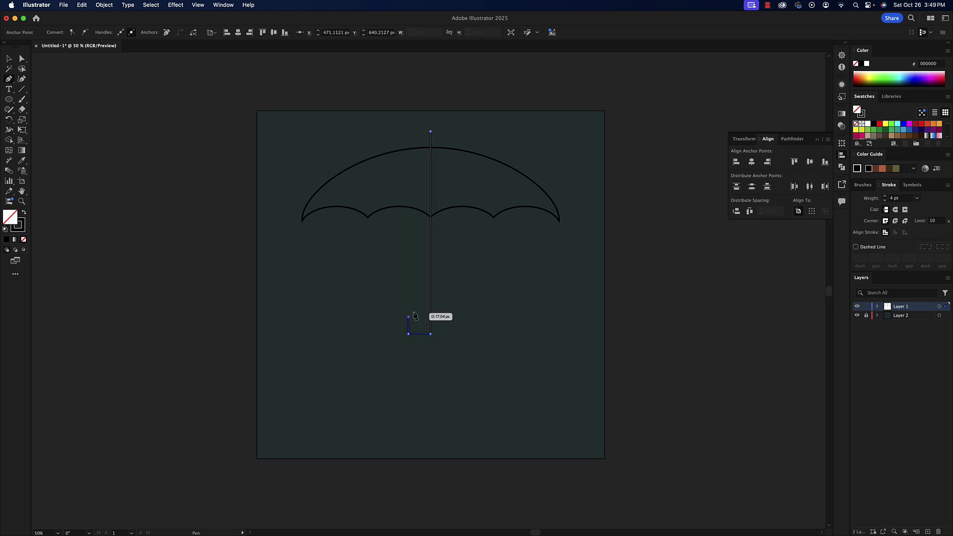
key(v)
click(392, 289)
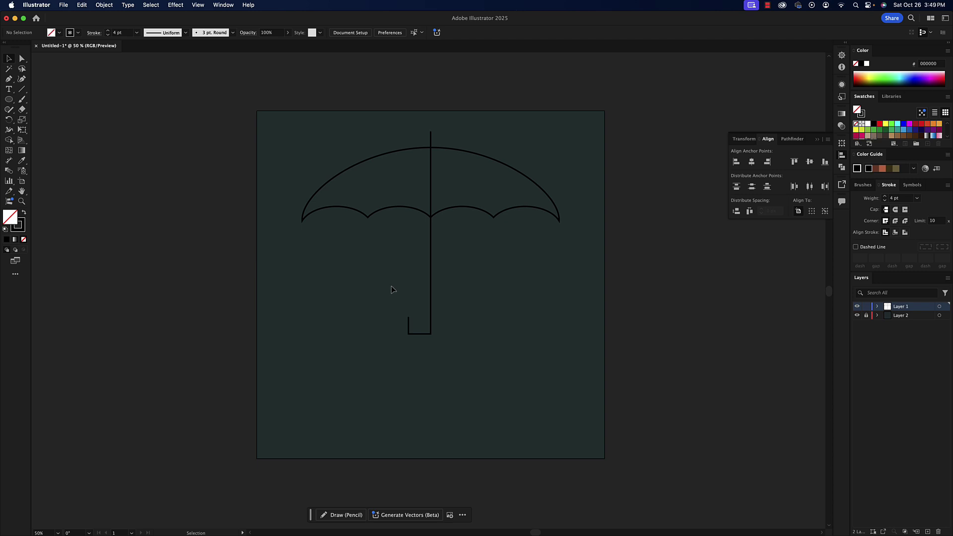
Round the hook's corners with the live-corner widget and give the handle Round Cap ends.
click(20, 59)
drag(386, 362, 470, 313)
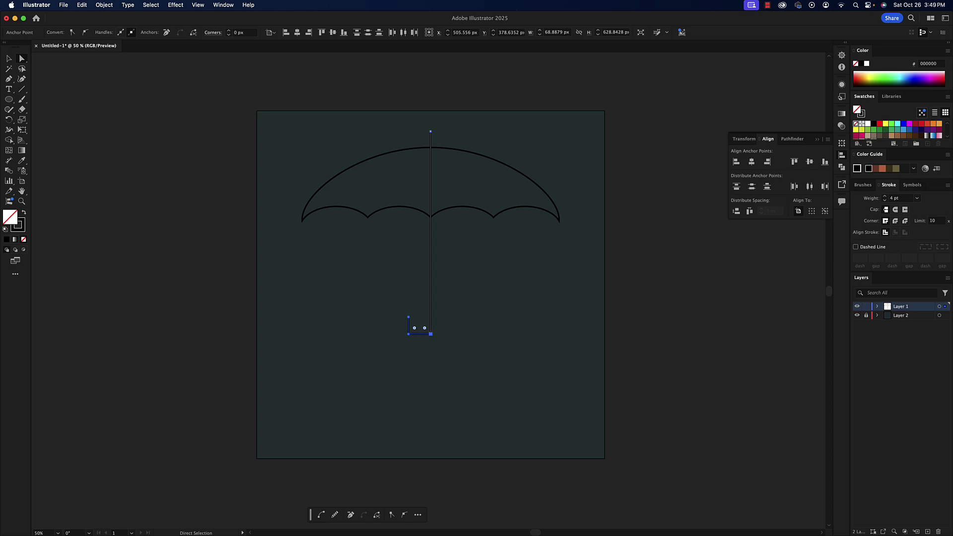
drag(424, 328, 421, 319)
click(895, 210)
Zoom in on the hook, compare butt and projecting caps, and keep the Round Cap.
click(22, 201)
click(385, 315)
click(435, 255)
click(434, 253)
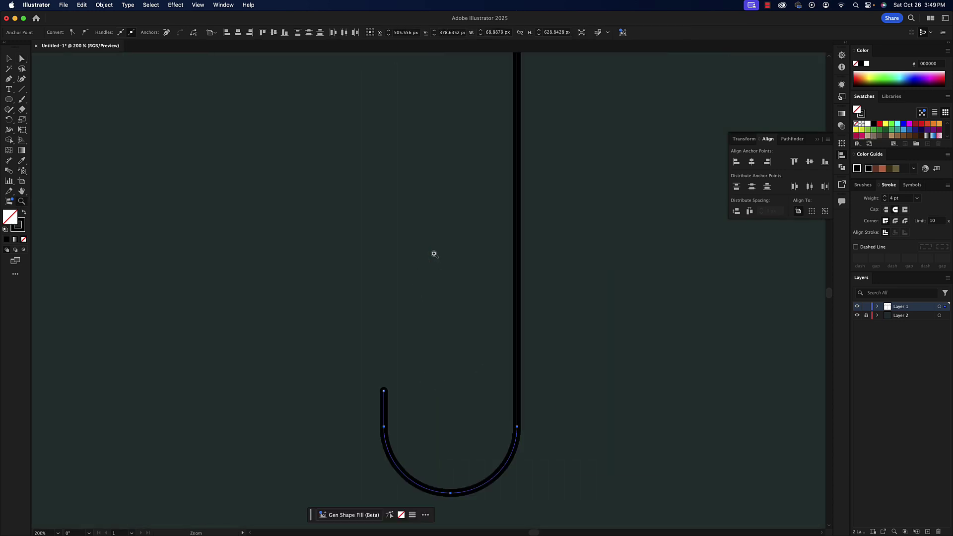
click(397, 406)
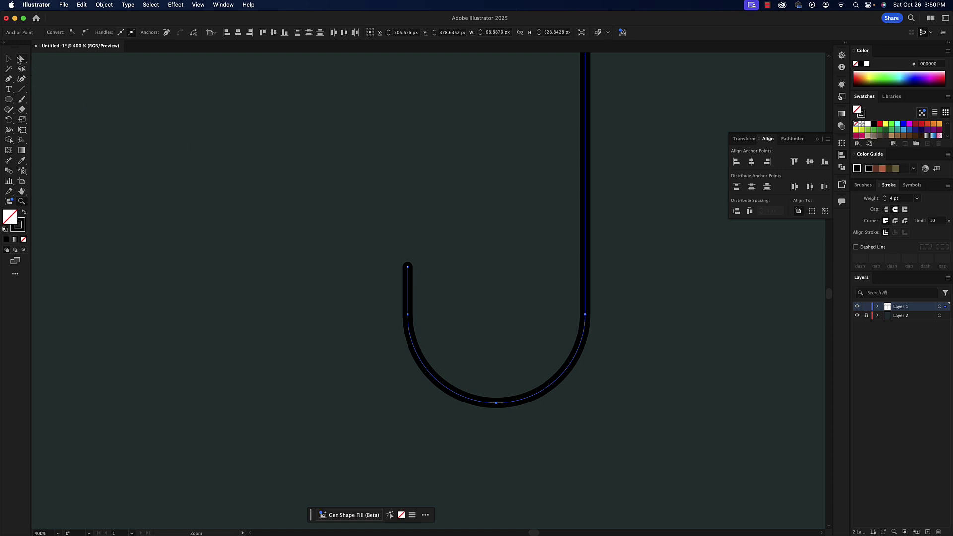
click(7, 58)
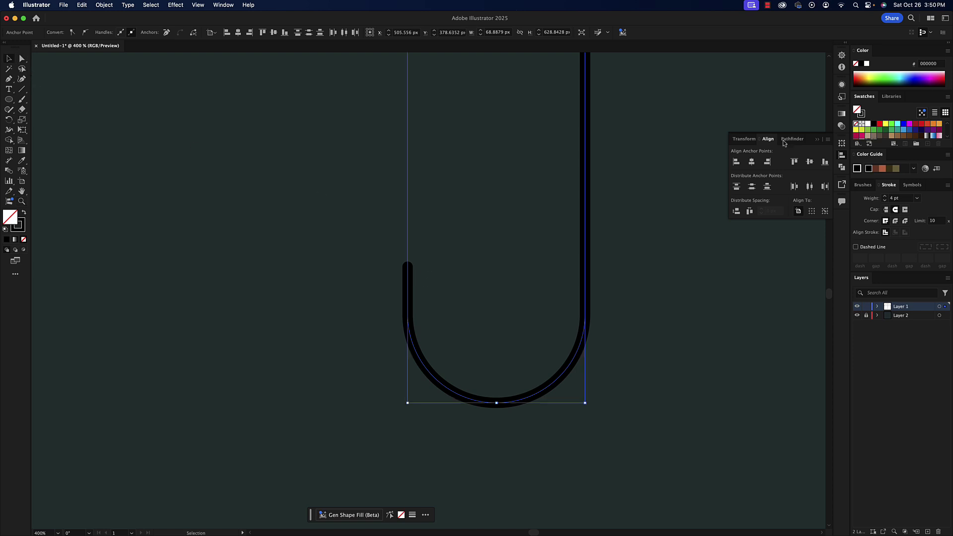
click(886, 210)
click(907, 210)
click(896, 212)
click(22, 201)
alt+click(441, 253)
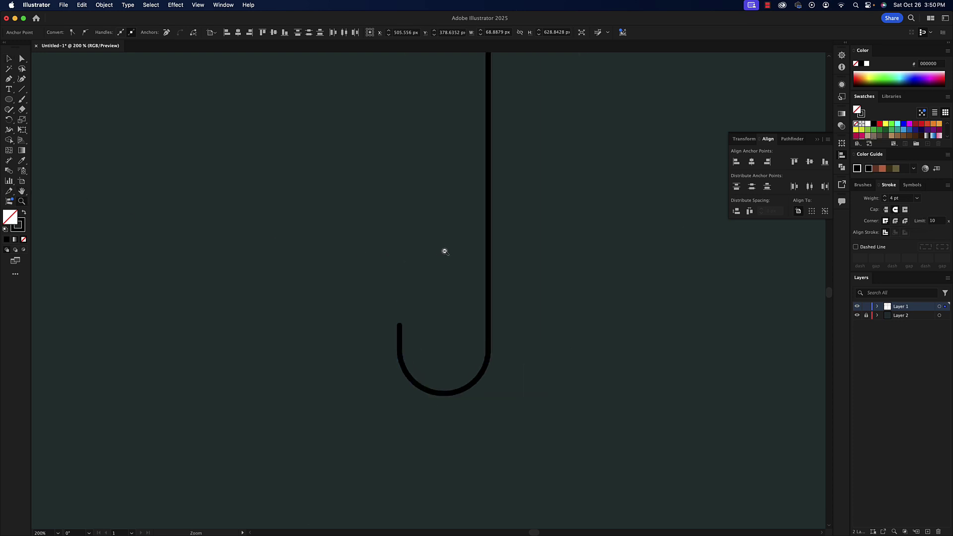
alt+click(445, 252)
alt+click(421, 223)
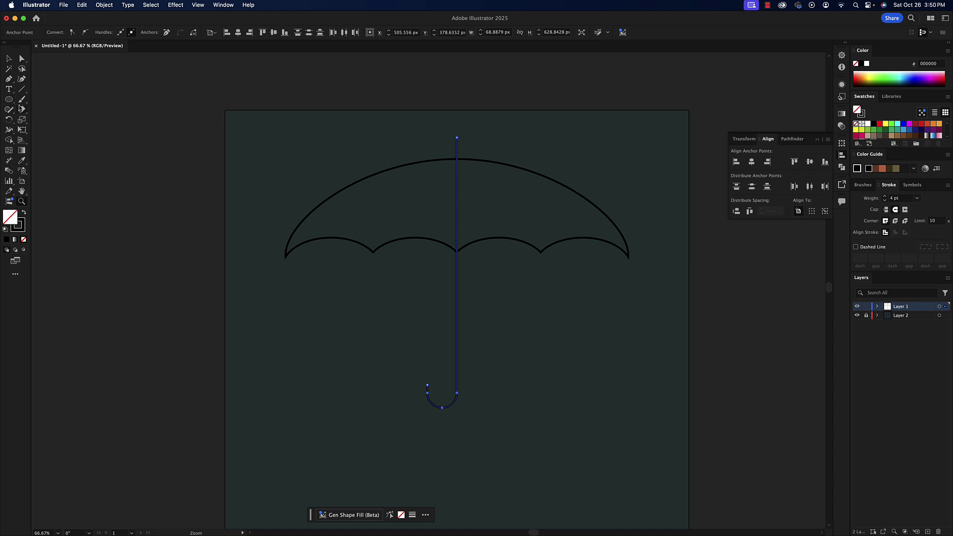
click(9, 59)
click(106, 149)
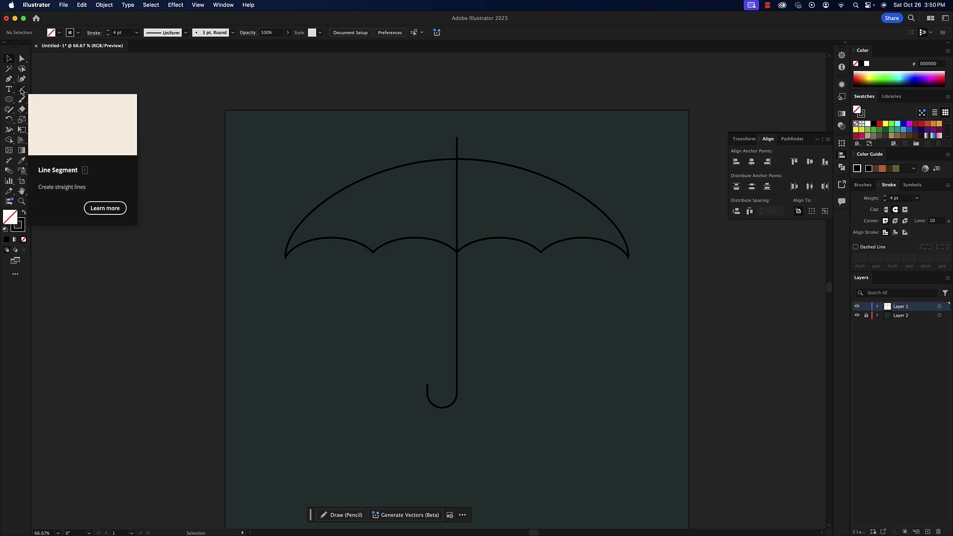
Draw two Arc-tool ribs from the left and right inner scallop points up to the shaft top.
drag(21, 91, 49, 99)
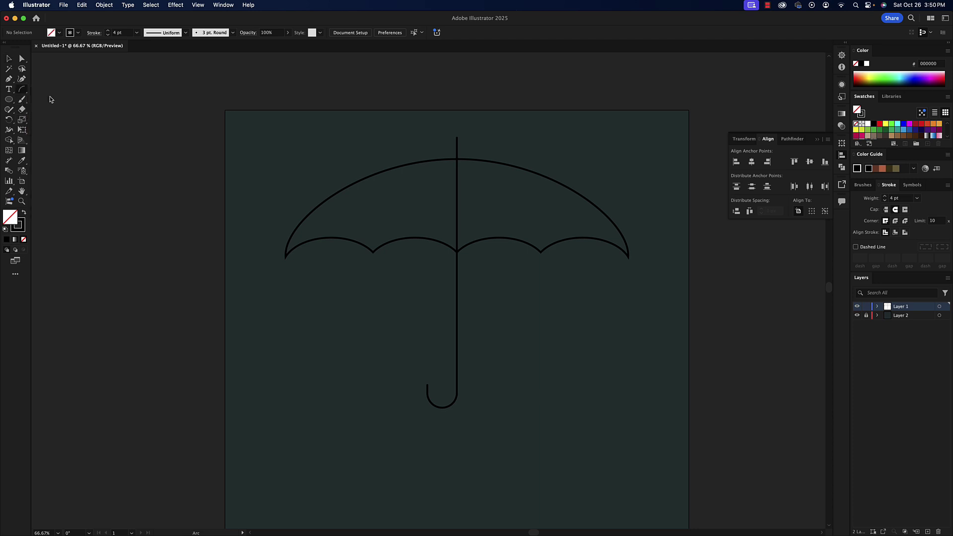
click(373, 253)
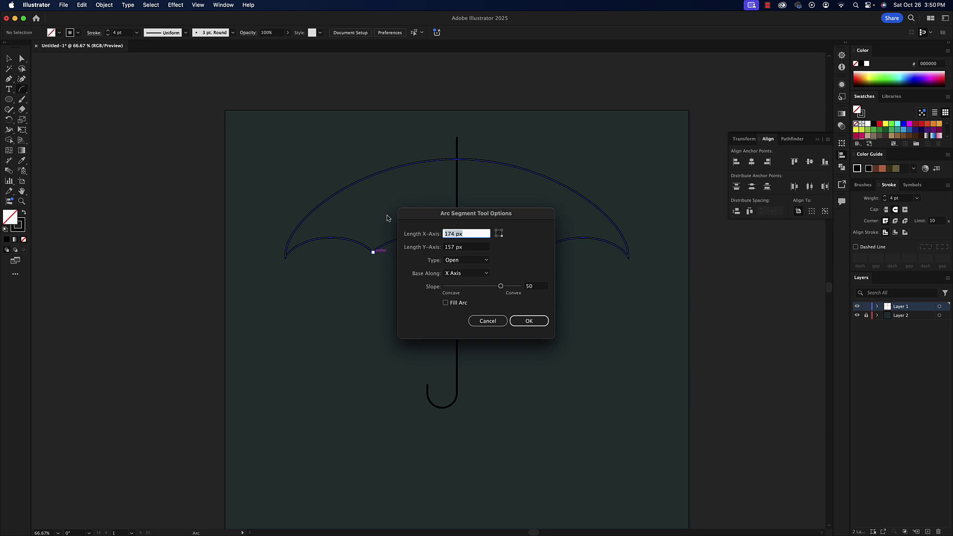
click(487, 323)
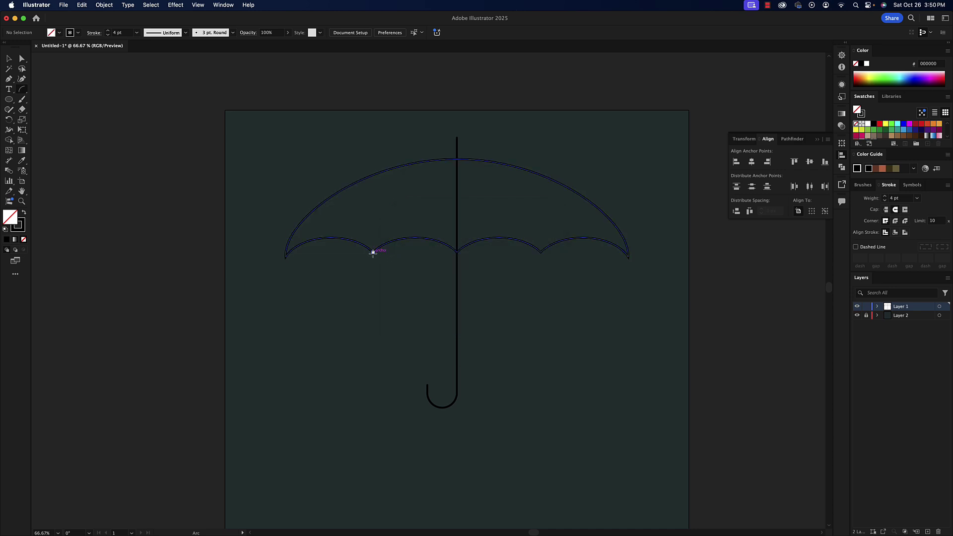
drag(373, 252, 456, 159)
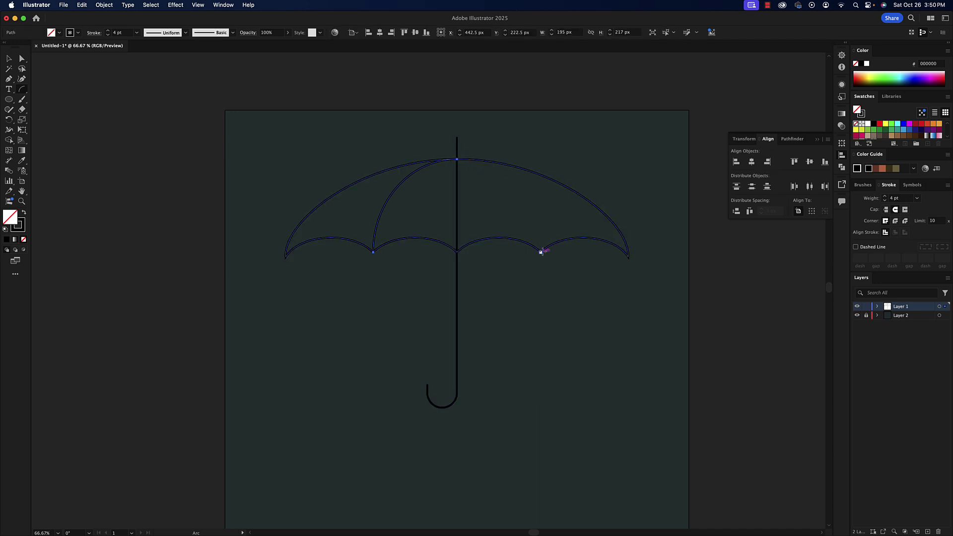
drag(540, 252, 456, 159)
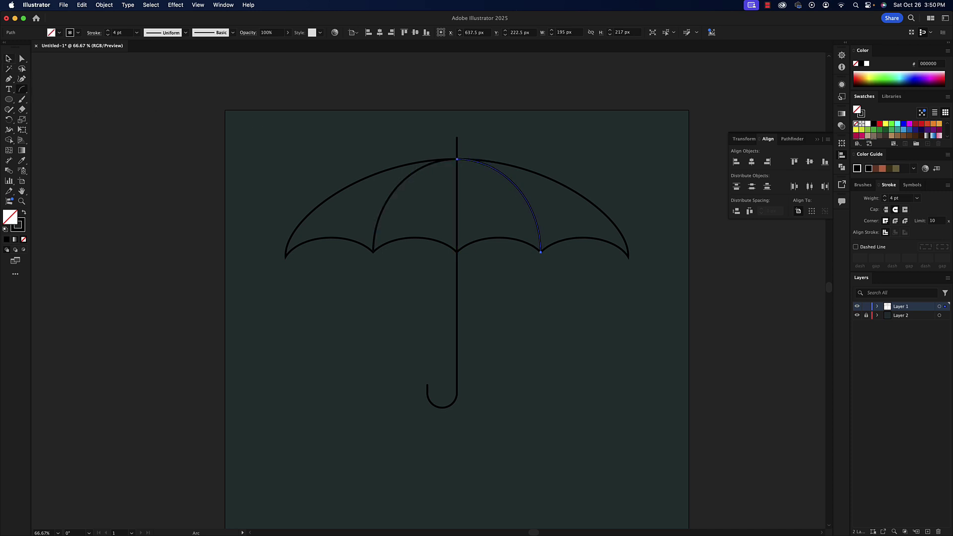
click(9, 58)
click(155, 104)
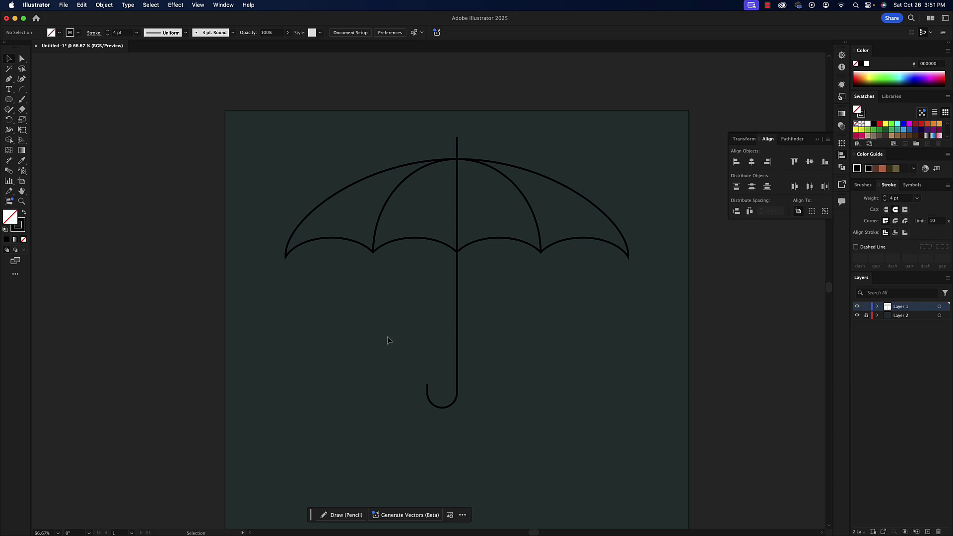
Select all the umbrella's paths and anchor points and switch to the Shape Builder tool.
click(457, 292)
click(333, 281)
drag(268, 200, 658, 216)
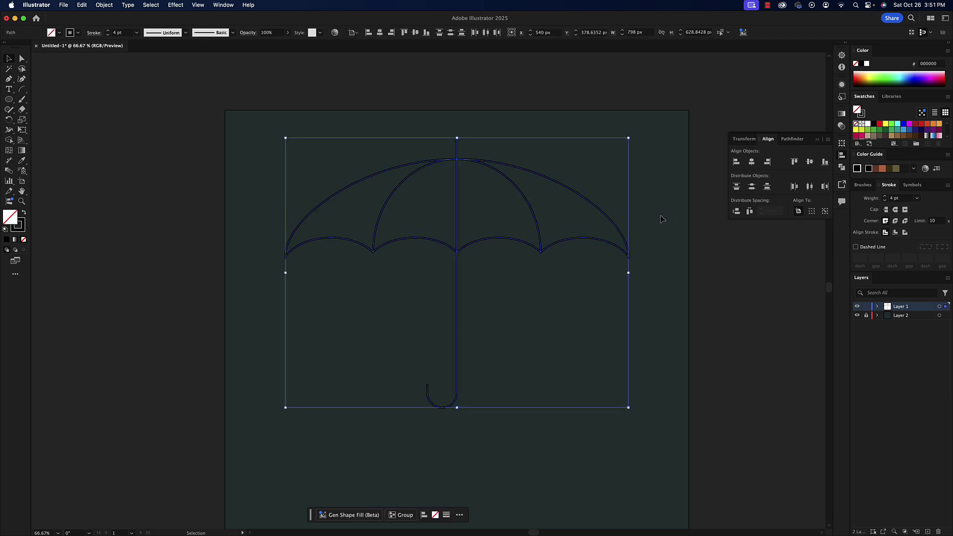
click(660, 219)
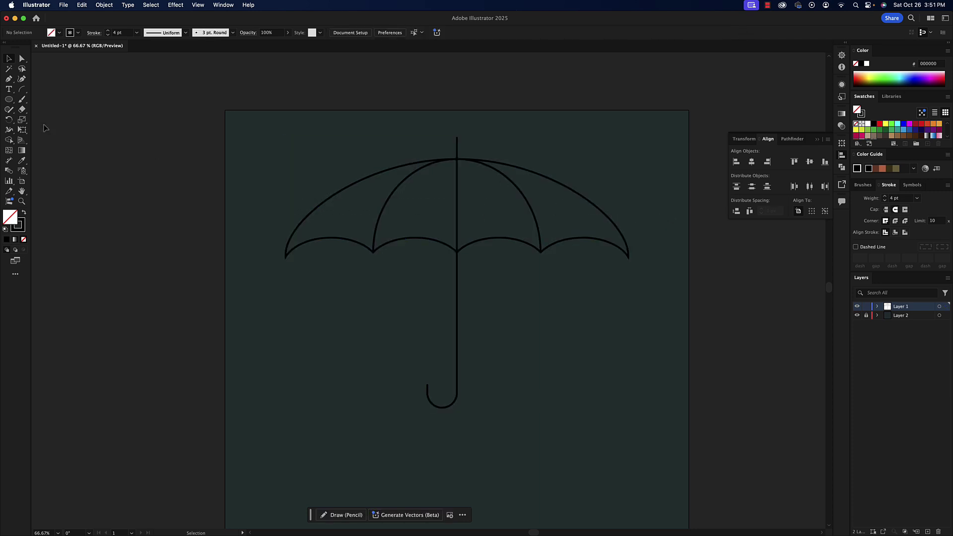
click(22, 58)
drag(698, 223, 700, 222)
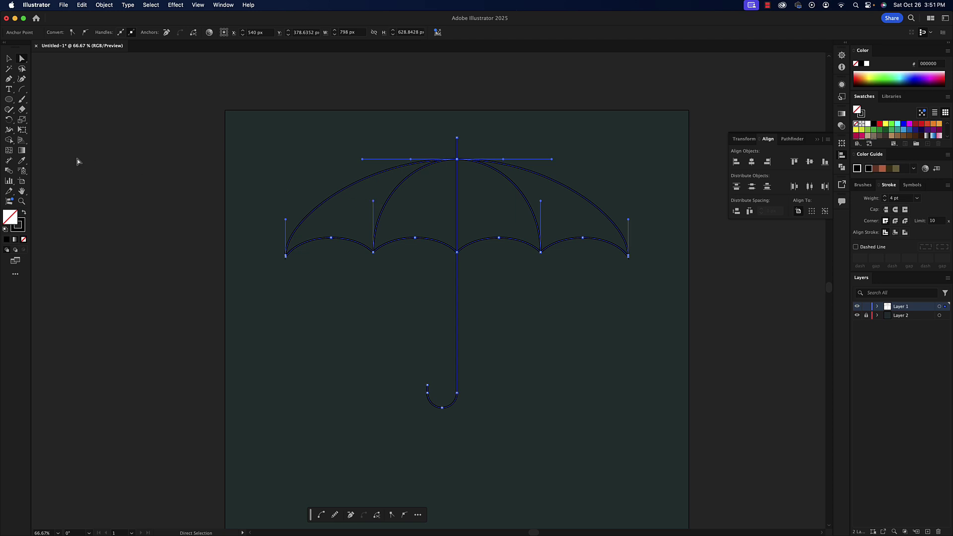
click(8, 142)
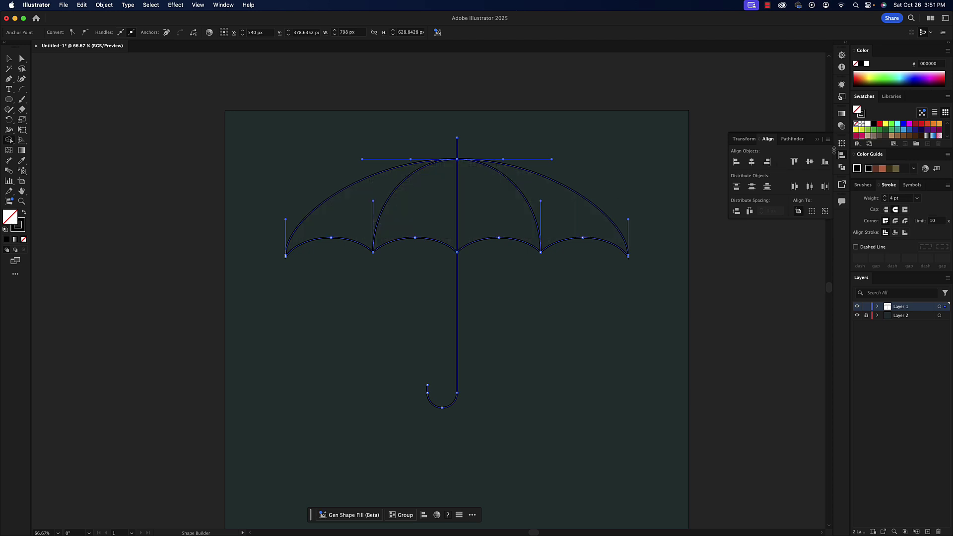
Set the fill to dark purple #2a0856 and fill the right-centre and leftmost canopy panels.
click(921, 130)
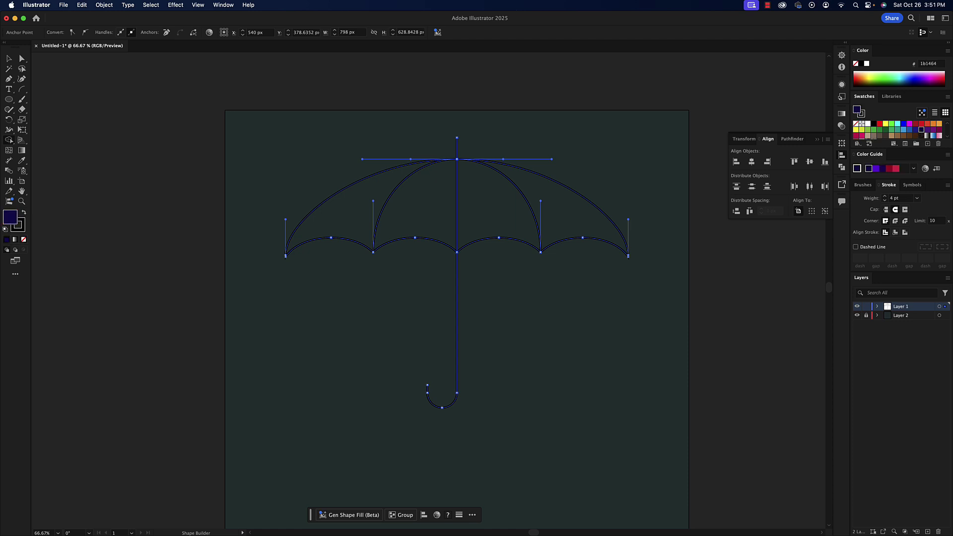
double_click(10, 218)
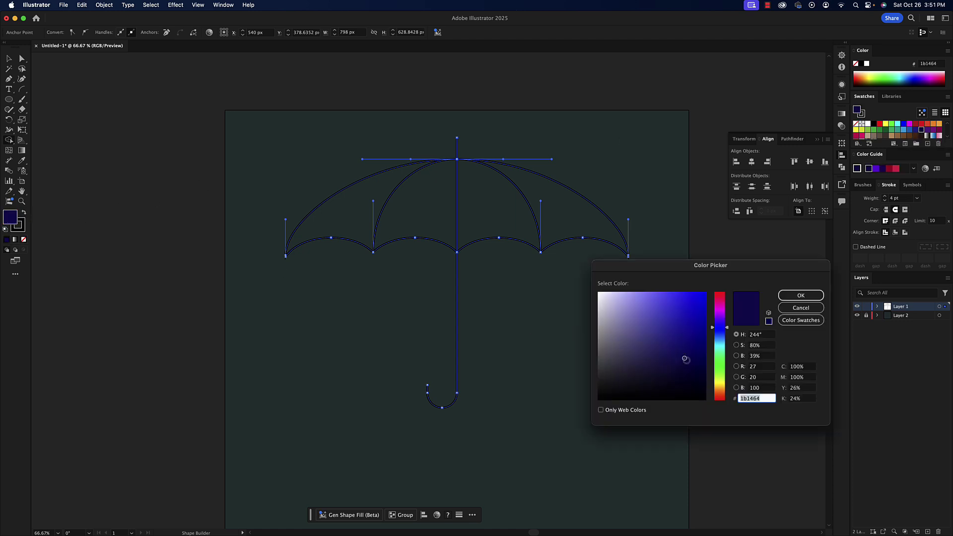
drag(684, 358, 697, 363)
drag(720, 330, 720, 320)
click(785, 297)
click(493, 227)
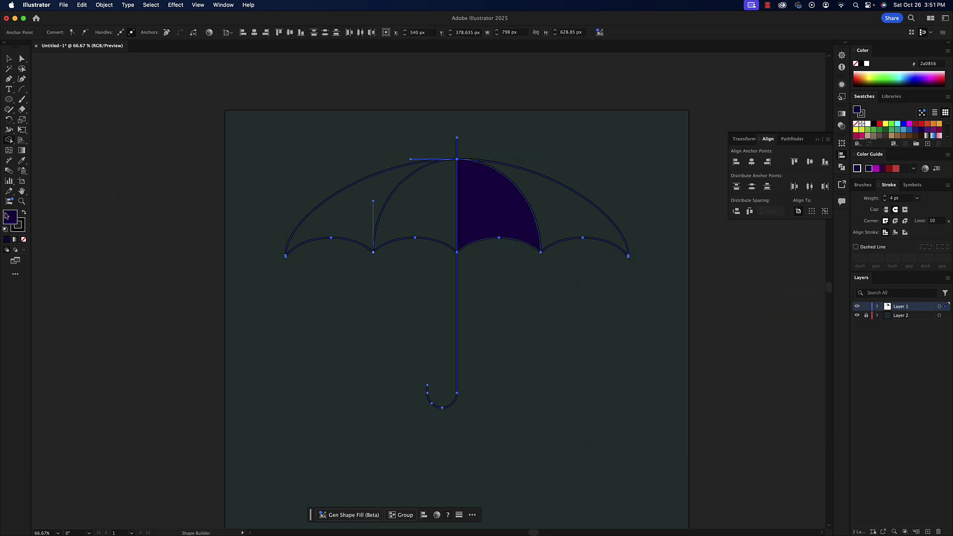
click(361, 207)
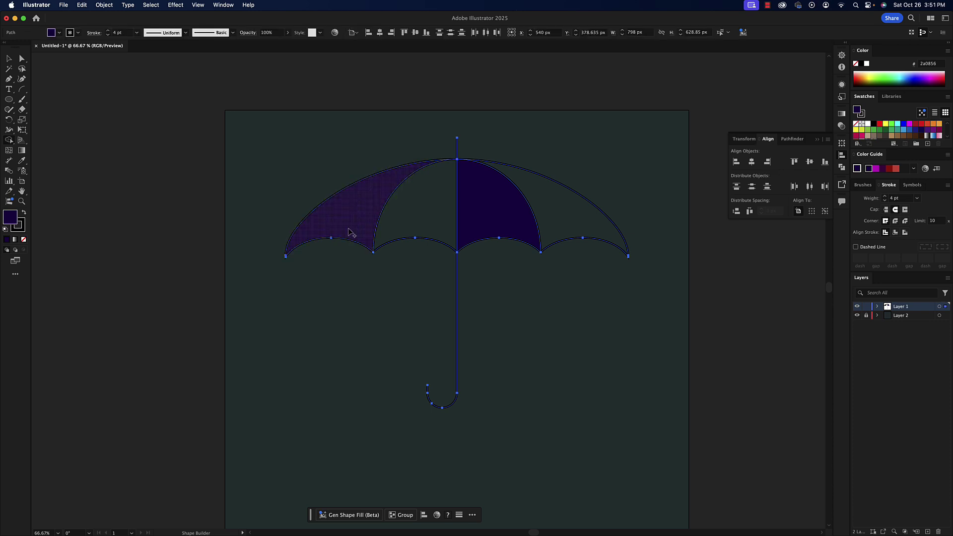
Fill the right-hand and second-left canopy panels with darker purple #1c073d.
double_click(10, 217)
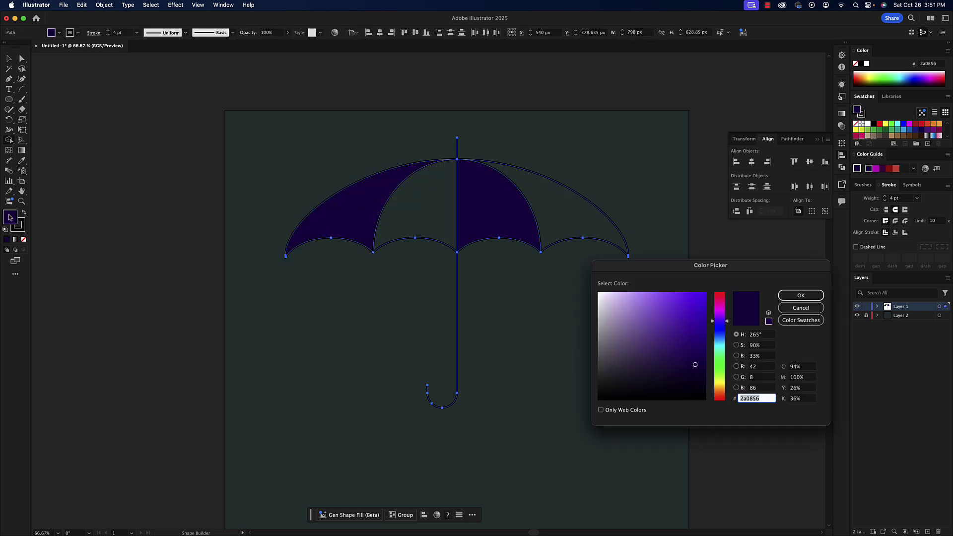
click(695, 371)
drag(696, 371, 694, 374)
click(801, 295)
click(558, 213)
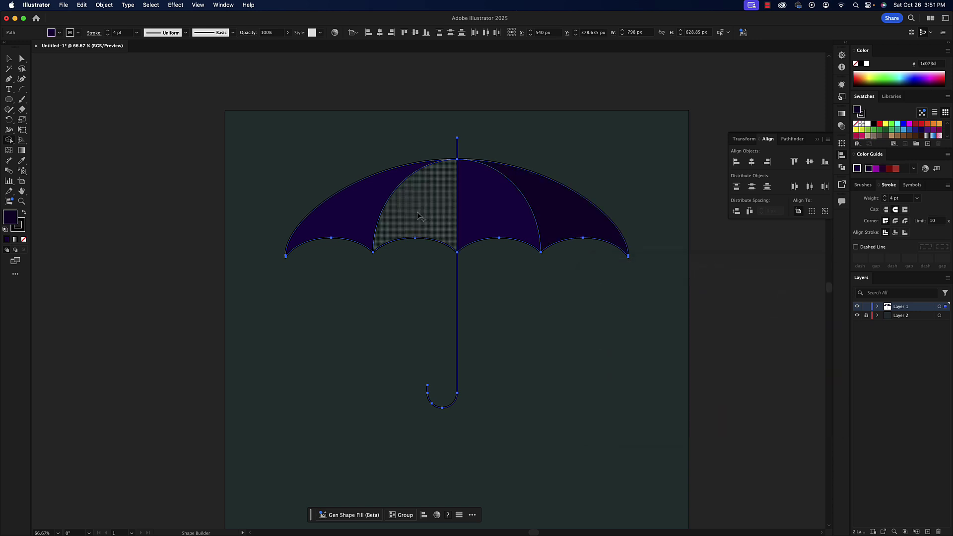
click(416, 212)
click(9, 59)
click(208, 182)
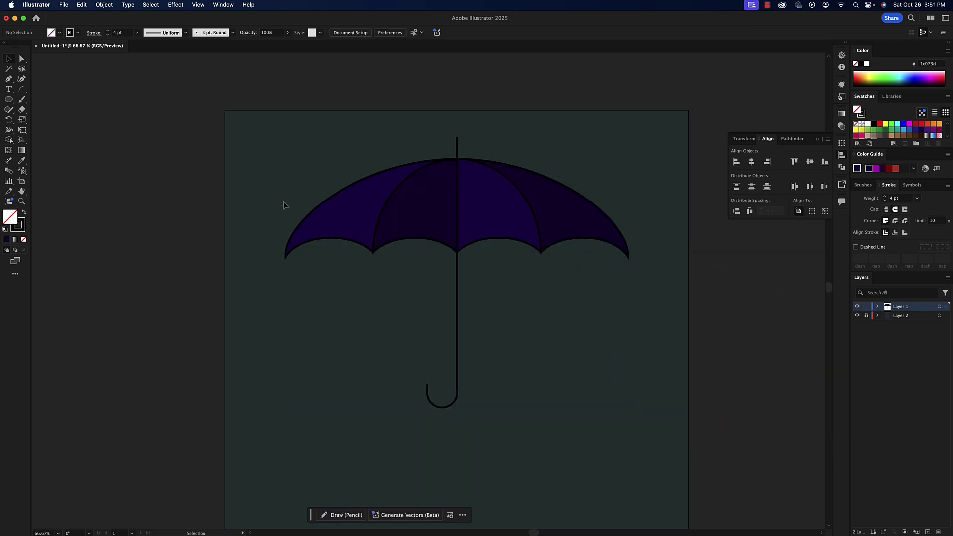
Set the stroke of all canopy panels to None.
drag(280, 202, 626, 223)
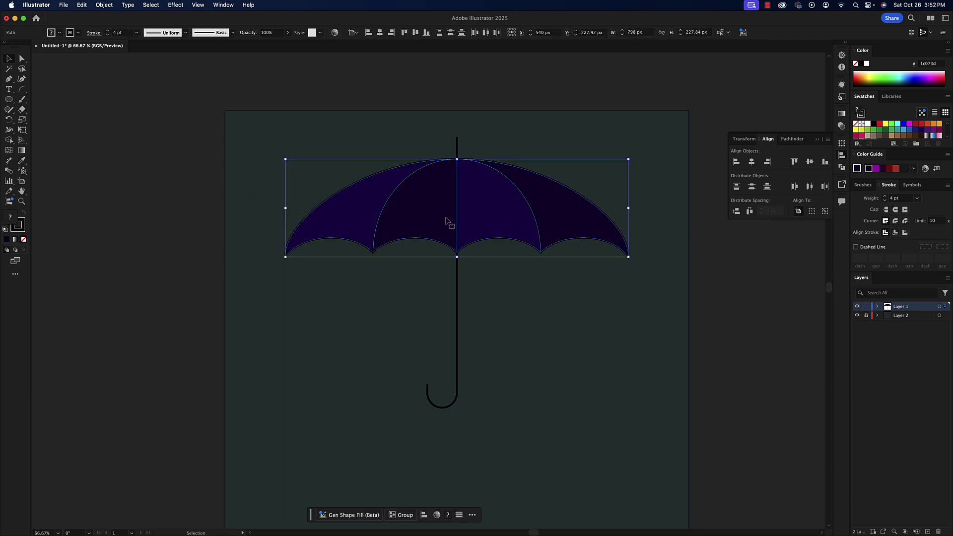
click(22, 230)
click(23, 240)
click(157, 217)
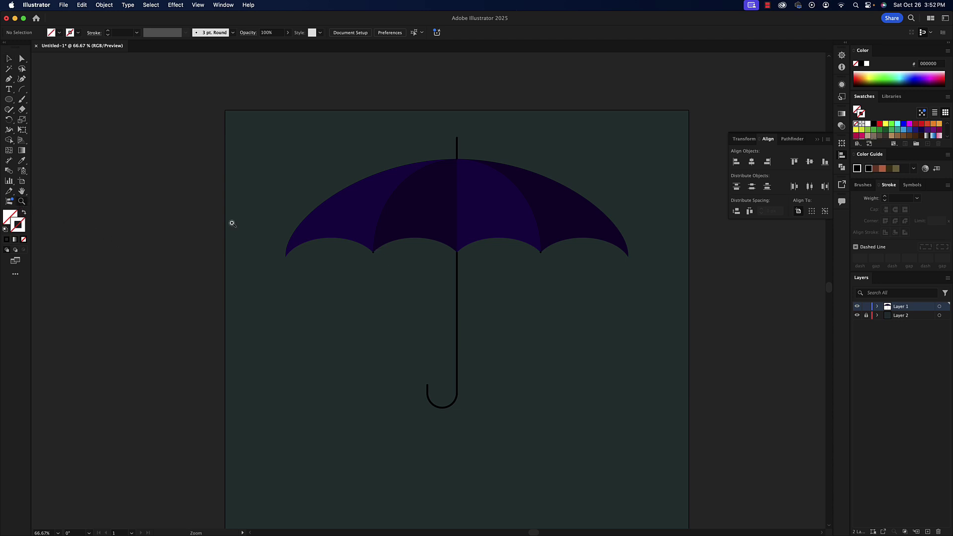
Zoom in and inspect the anchor points at the canopy's scallop tips.
click(372, 253)
click(425, 300)
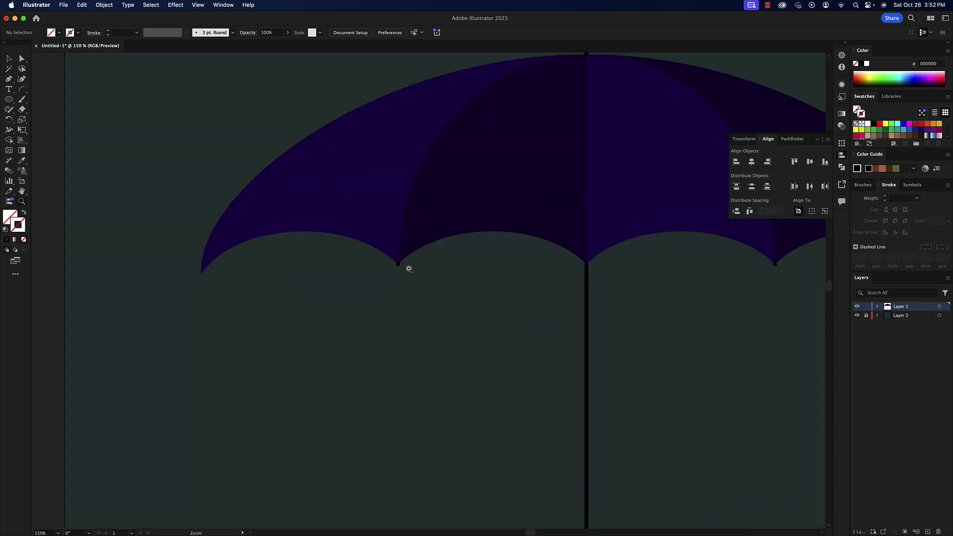
click(24, 59)
click(399, 265)
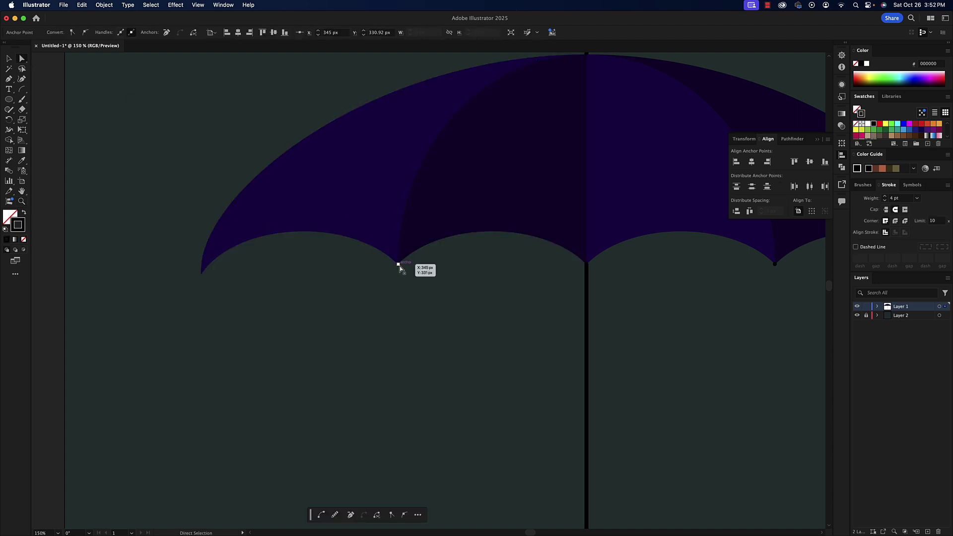
click(489, 281)
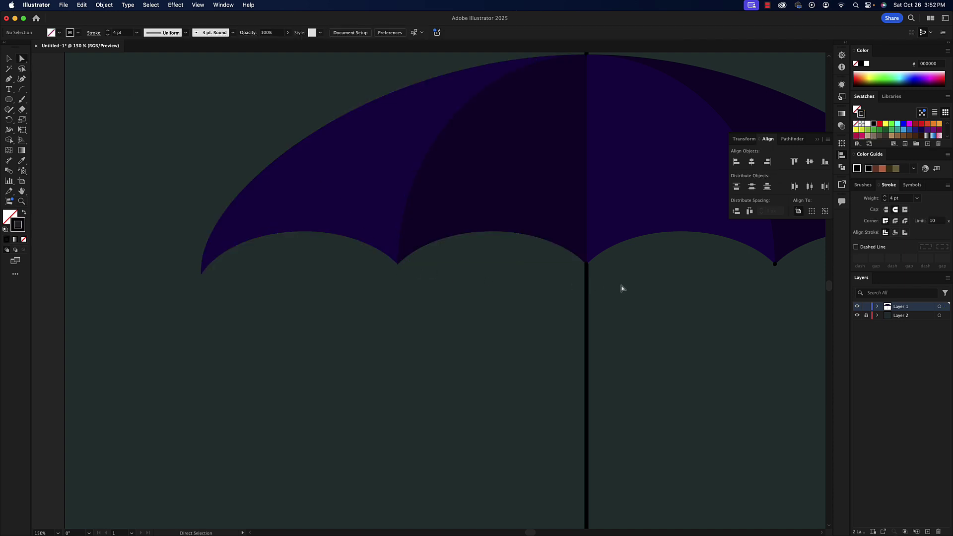
click(776, 266)
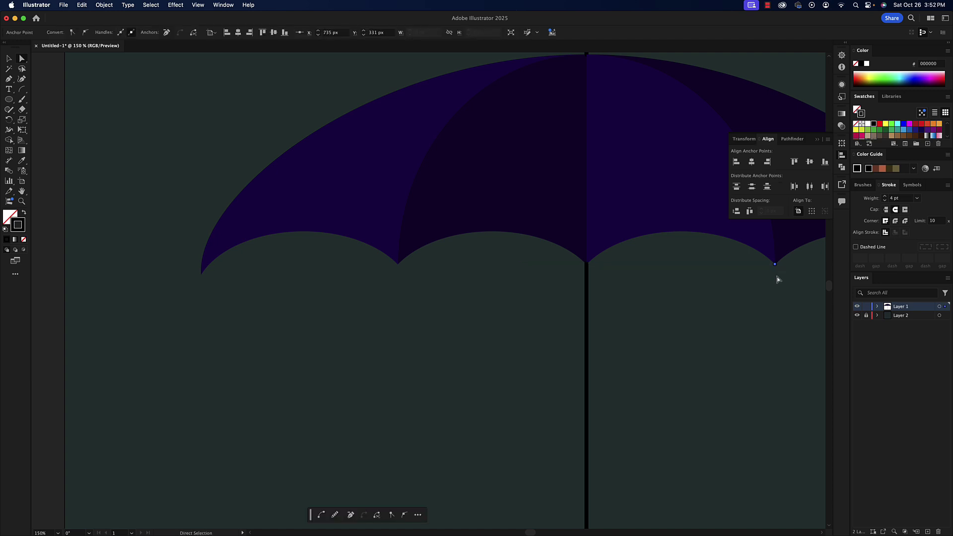
click(776, 276)
drag(704, 285, 456, 291)
scroll(456, 291, left, 2)
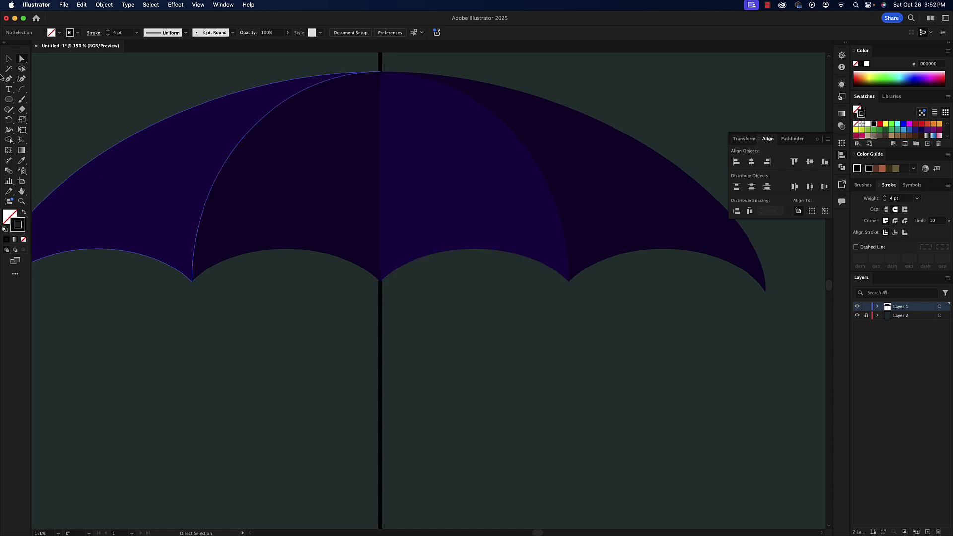
Nudge the black shaft up and send it to the back, behind the purple canopy.
click(380, 308)
key(v)
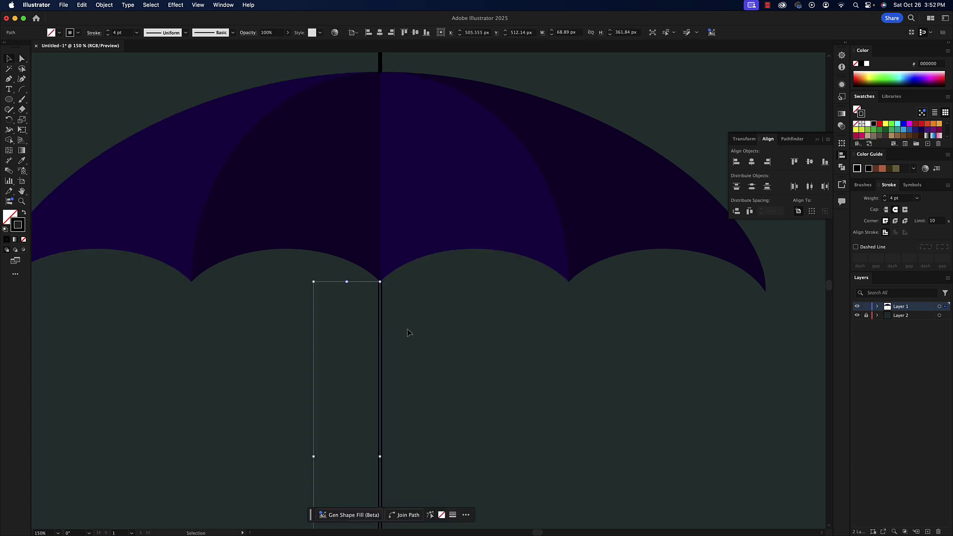
key(Up)
key(Up)
key(Up)
key(Up)
key(Up)
key(Up)
key(Up)
key(Up)
key(Up)
key(Up)
key(Up)
key(Up)
key(Up)
key(Up)
key(Up)
key(Up)
key(Up)
key(Up)
key(Up)
key(Up)
click(425, 320)
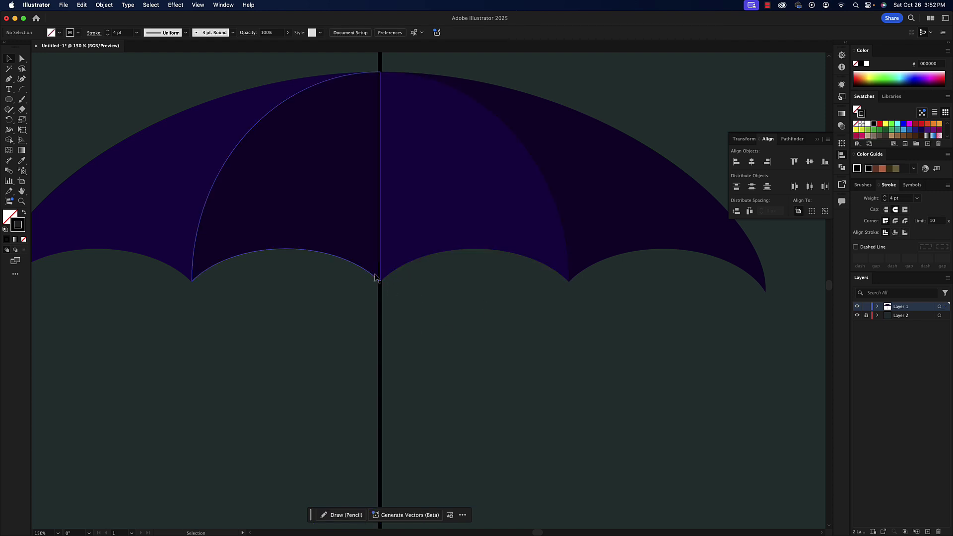
click(381, 326)
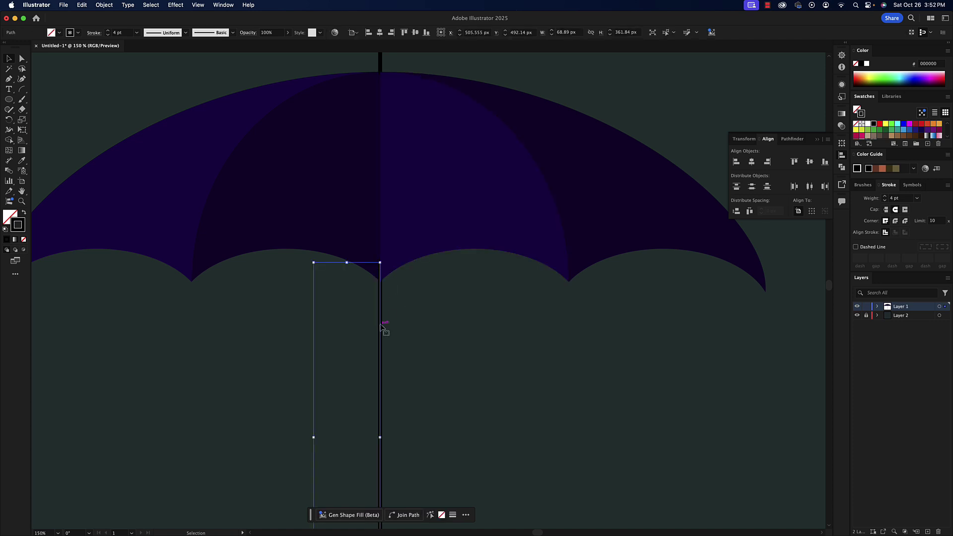
right_click(382, 327)
mouse_move(419, 433)
mouse_move(430, 490)
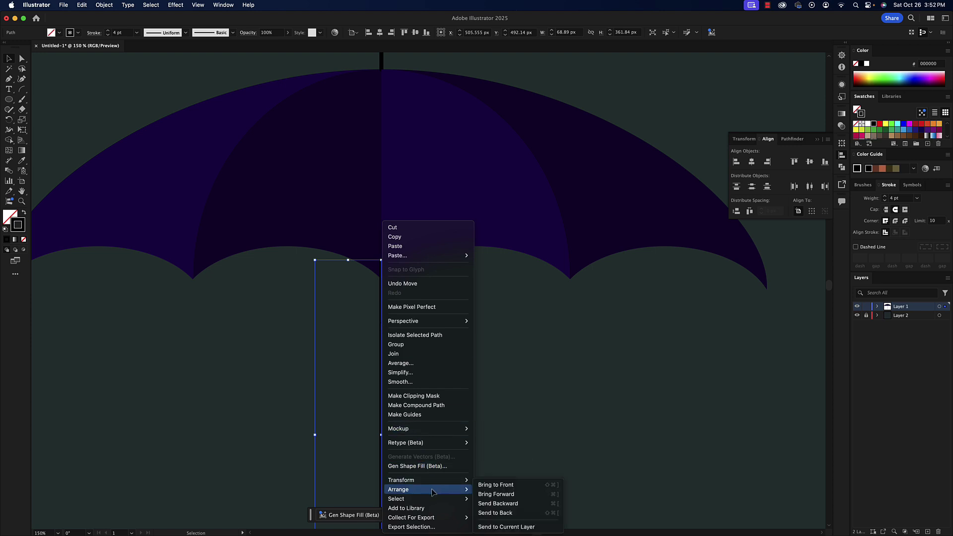
click(502, 514)
click(438, 320)
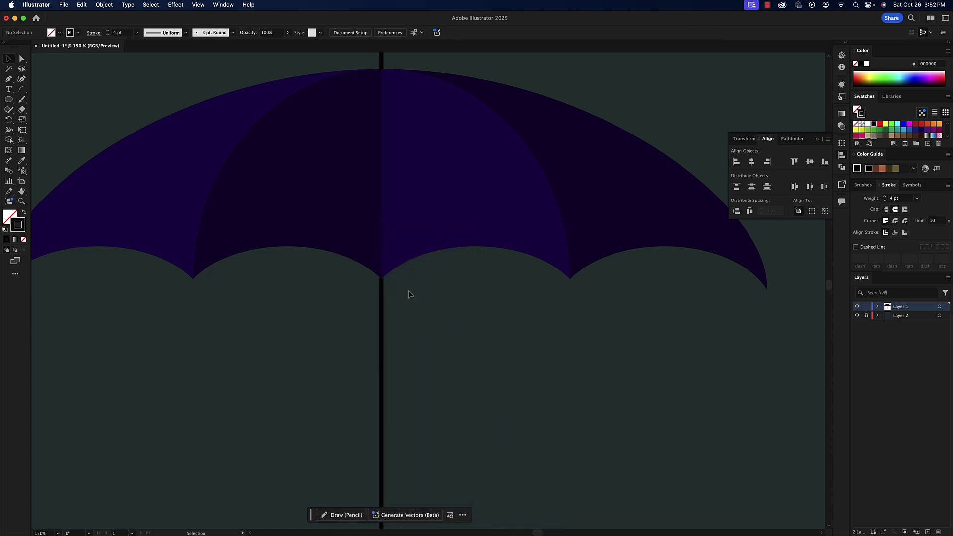
Send the shaft's top segment backward and nudge it down so only its tip shows above the crown.
scroll(432, 297, up, 5)
click(373, 122)
right_click(374, 113)
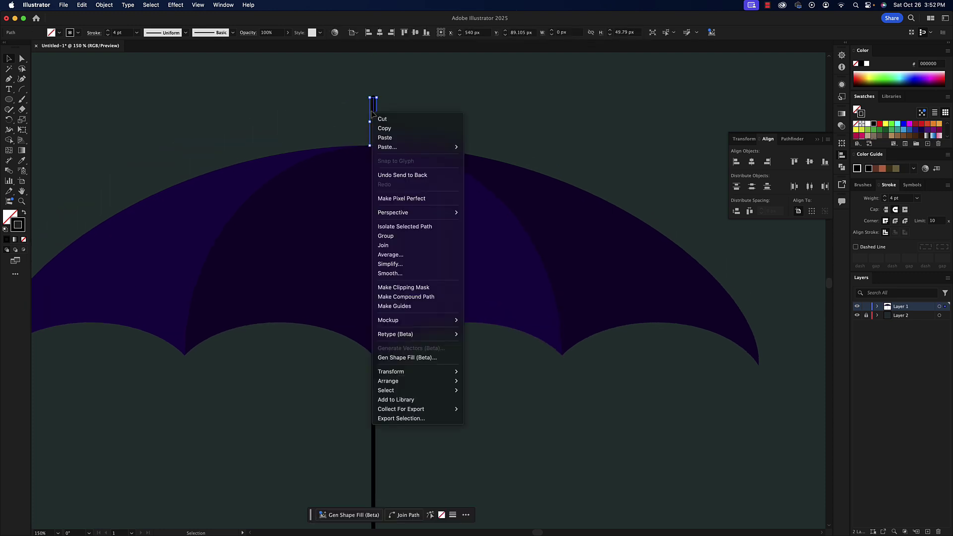
mouse_move(397, 381)
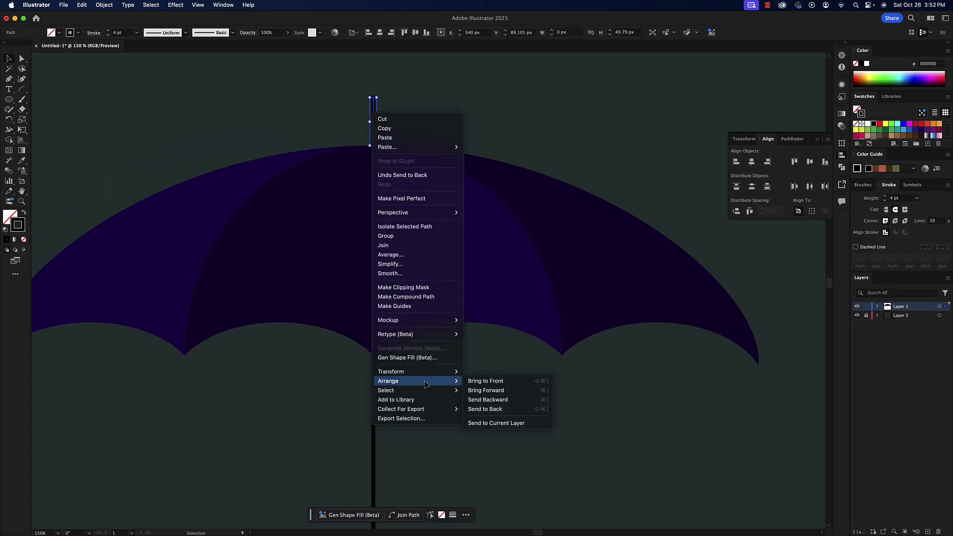
click(488, 400)
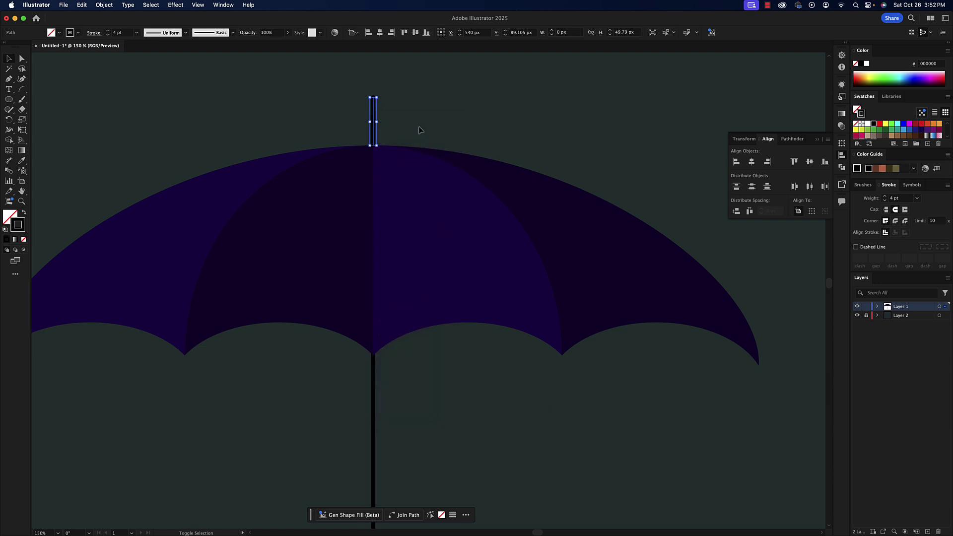
key(shift+Down)
key(shift+Down)
click(425, 120)
Zoom the view out to 50% so the whole teal artboard is visible.
scroll(539, 426, down, 2)
scroll(544, 421, left, 5)
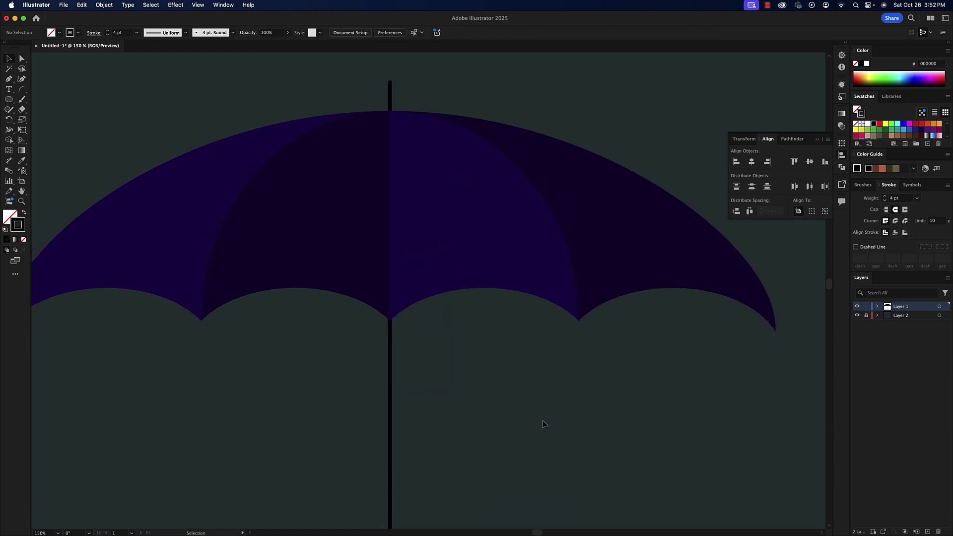
click(22, 202)
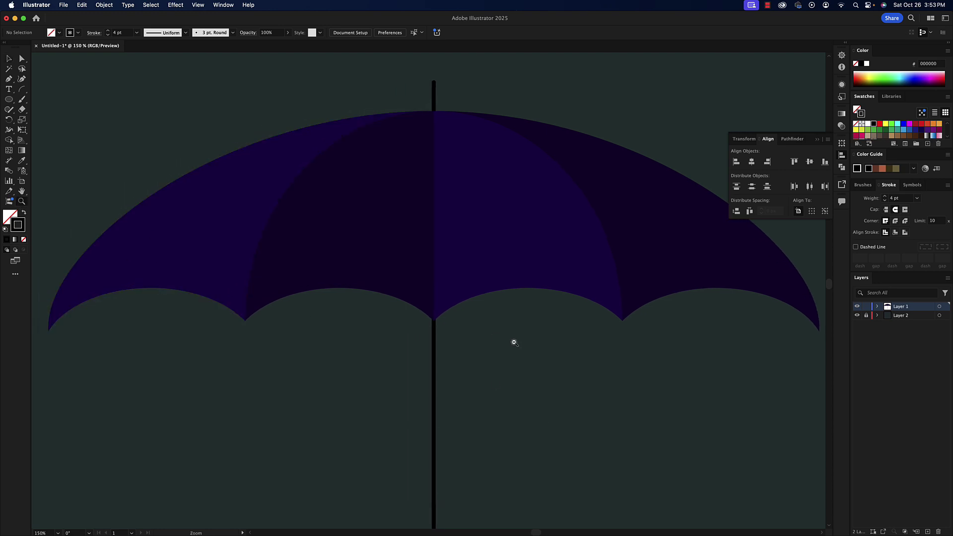
alt+click(495, 341)
alt+click(399, 351)
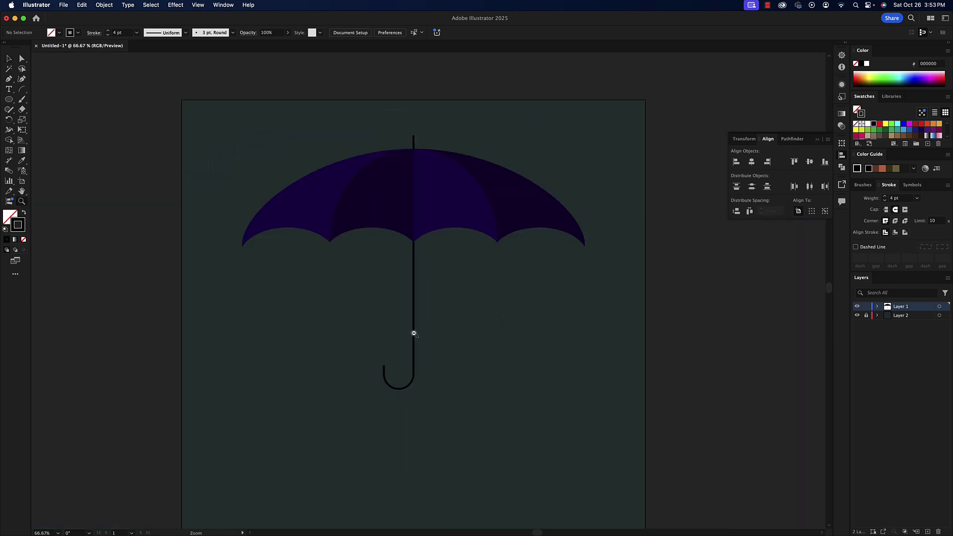
alt+click(414, 334)
Select the grouped umbrella and move it straight down about 122 px on the artboard.
click(8, 59)
drag(647, 422, 646, 420)
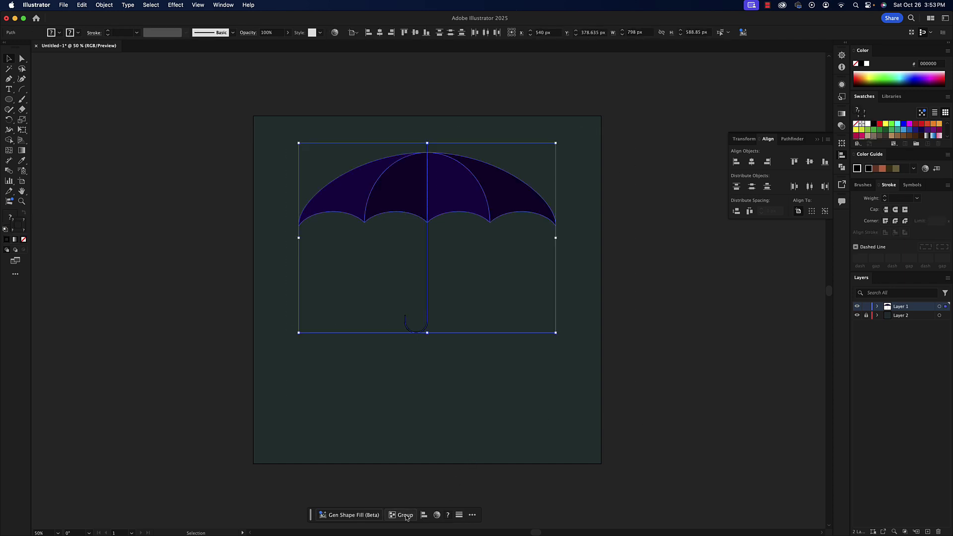
drag(449, 211, 452, 242)
click(631, 229)
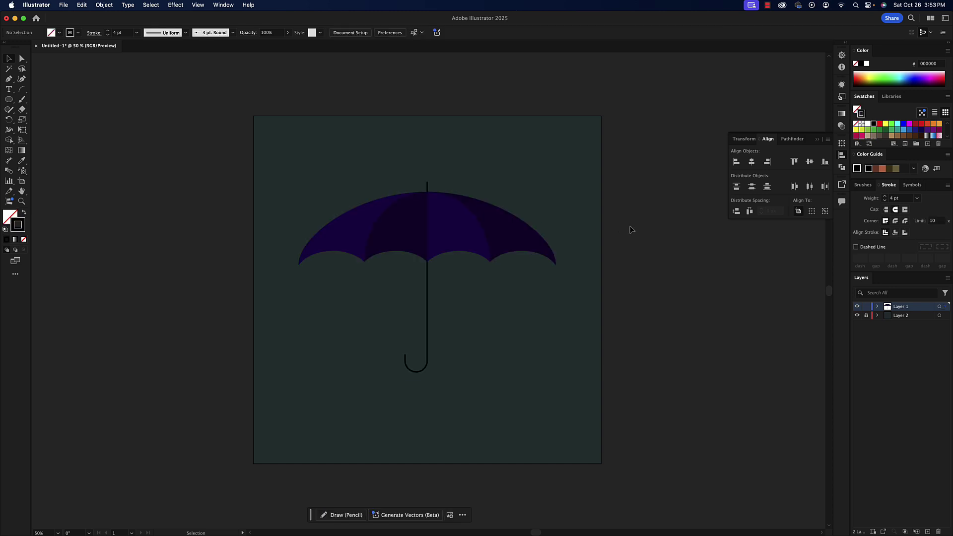